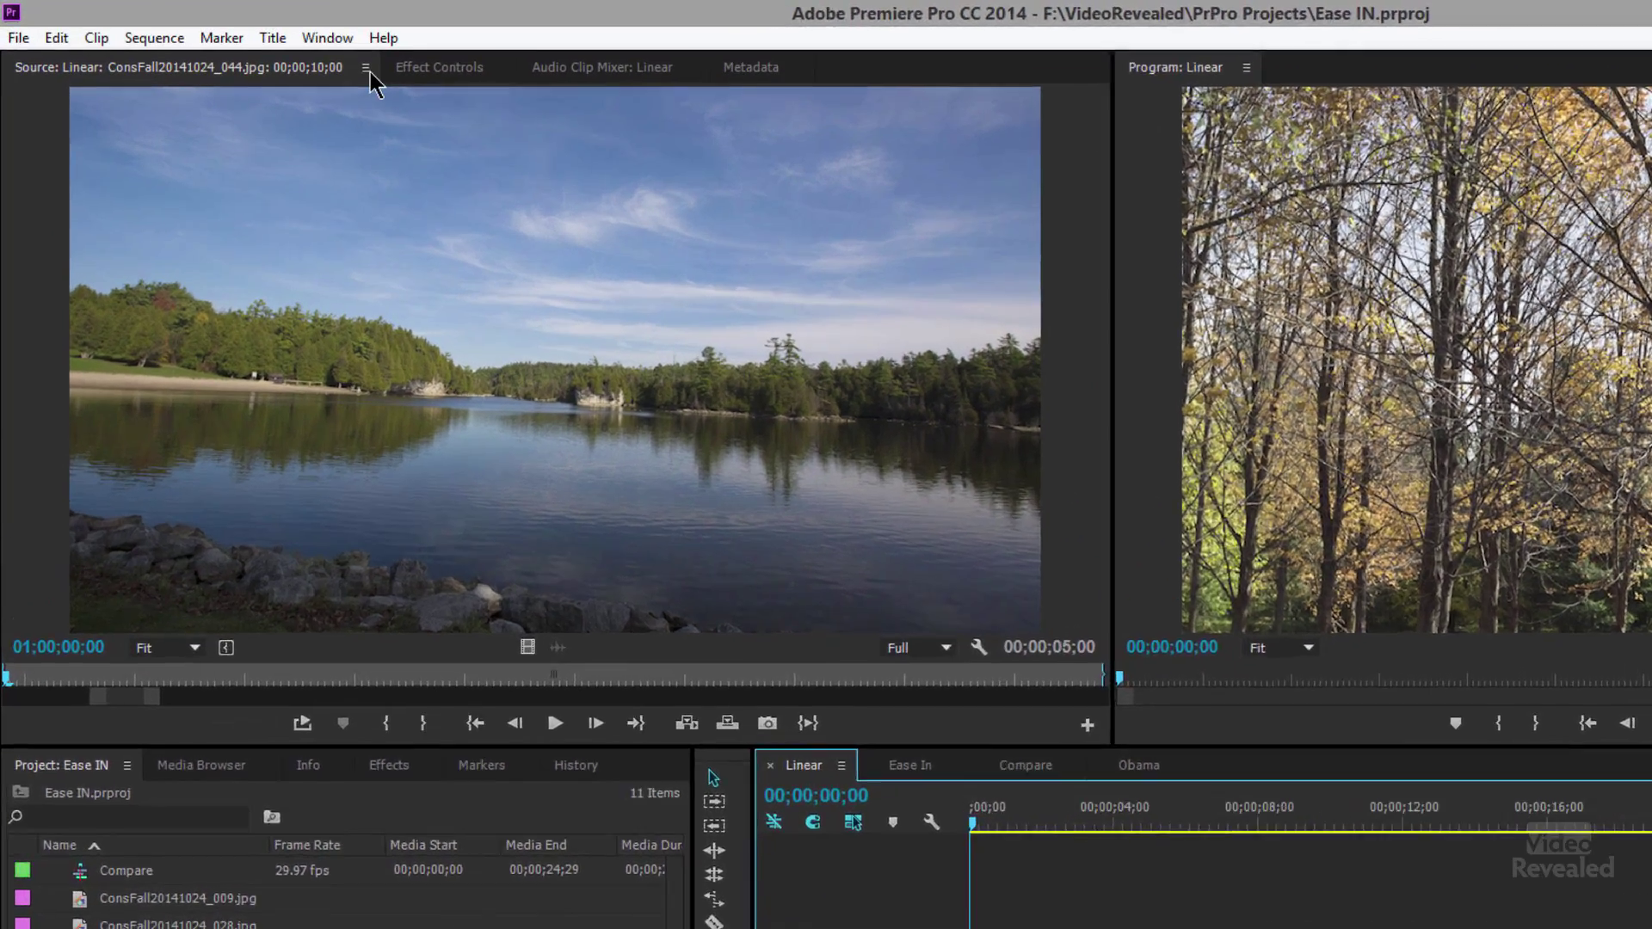
# - Show the first photo's Motion properties in Effect Controls for the Linear sequence
pyautogui.click(326, 49)
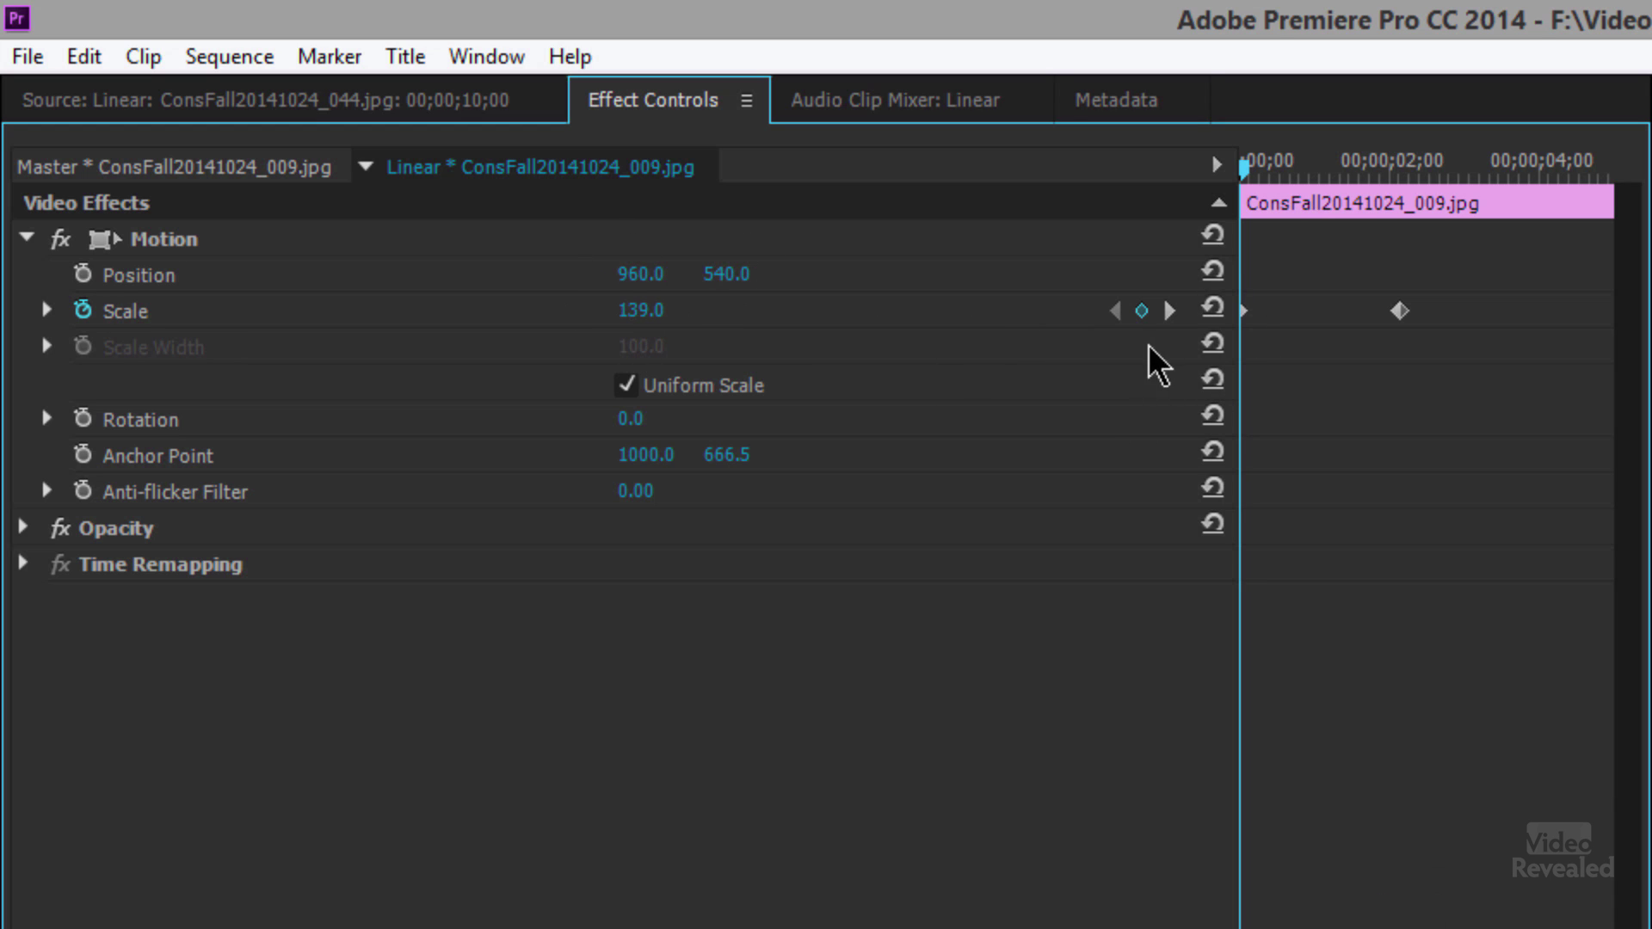
pyautogui.click(1170, 312)
pyautogui.click(1115, 311)
pyautogui.press('space')
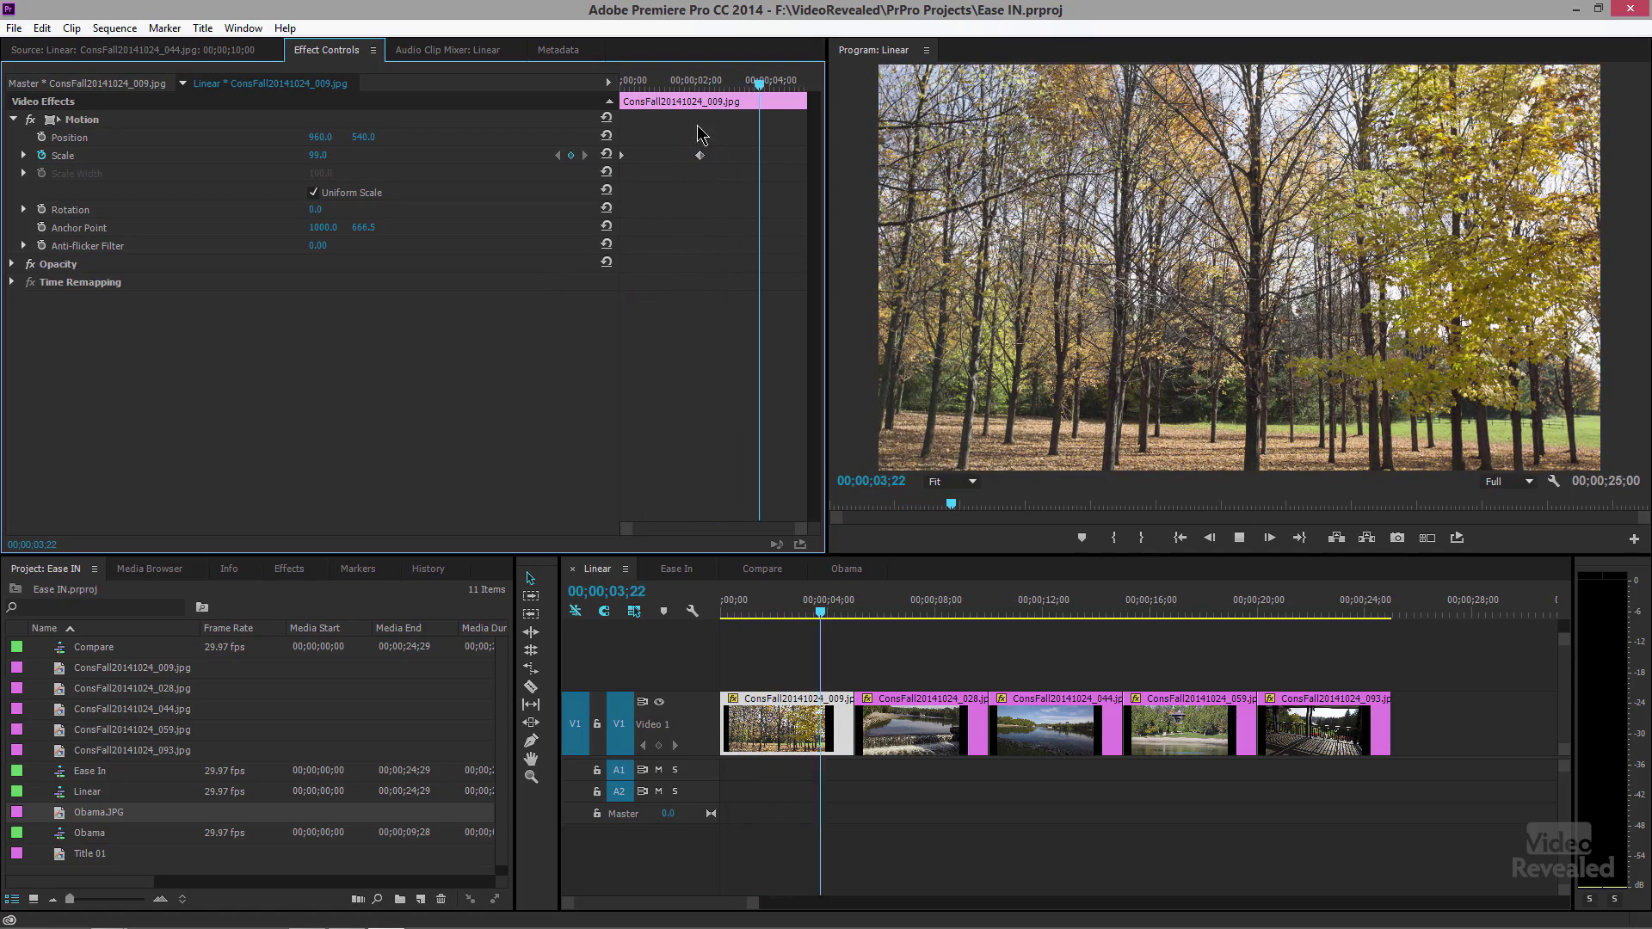
pyautogui.press('space')
pyautogui.press('Home')
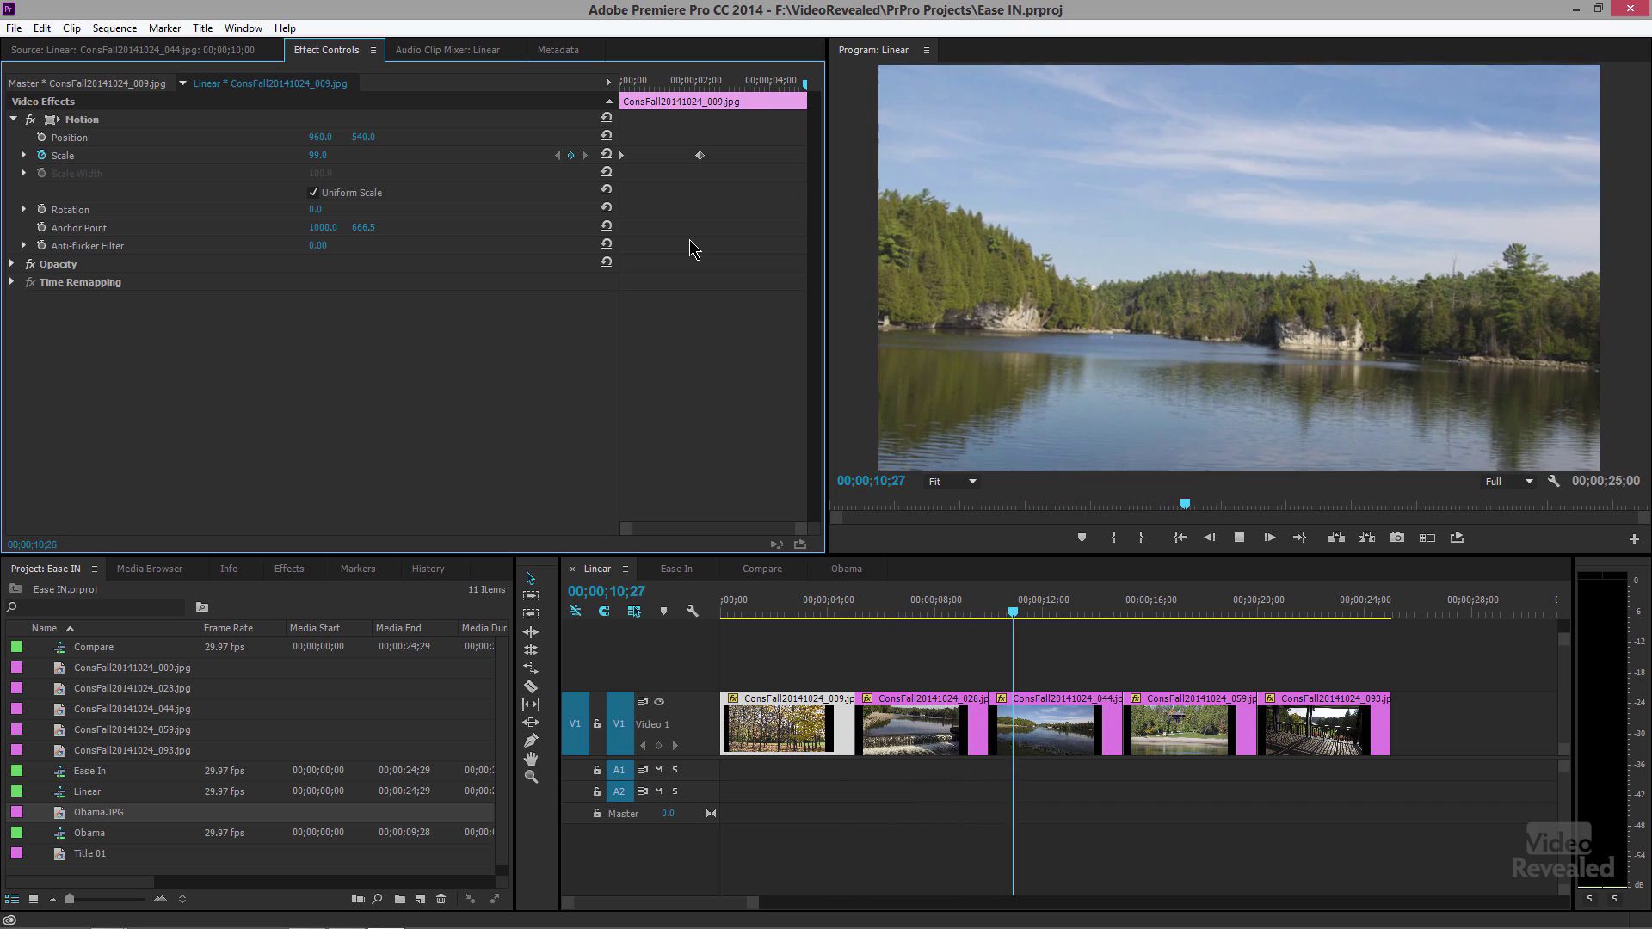
pyautogui.hotkey('ctrl', '`')
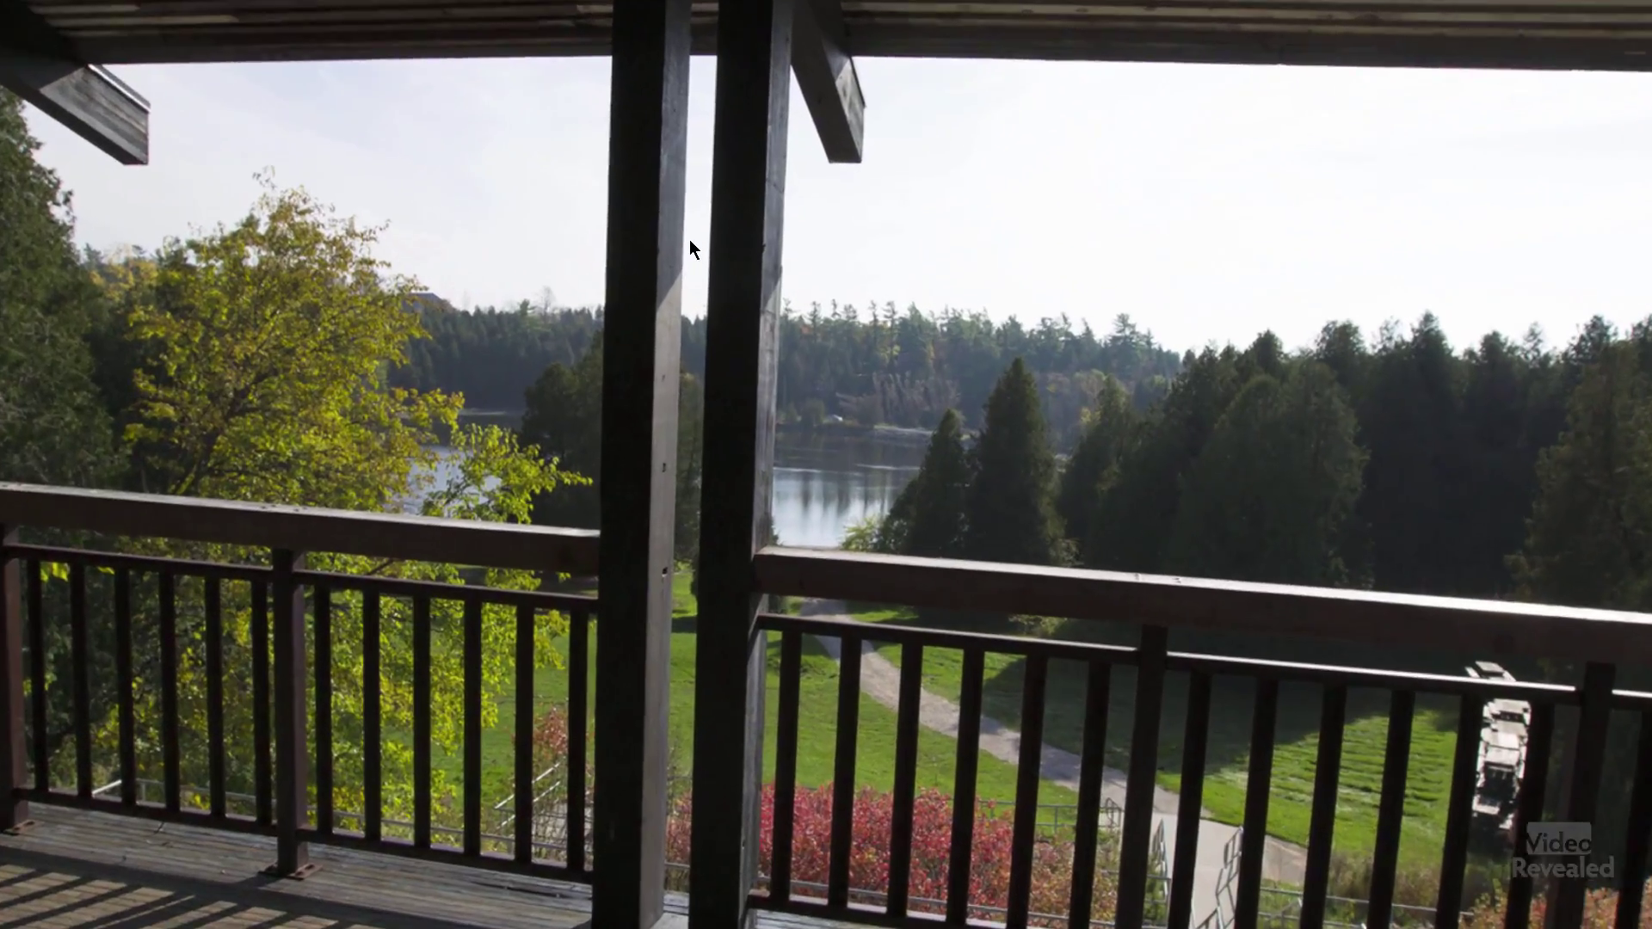
pyautogui.press('Escape')
pyautogui.press('space')
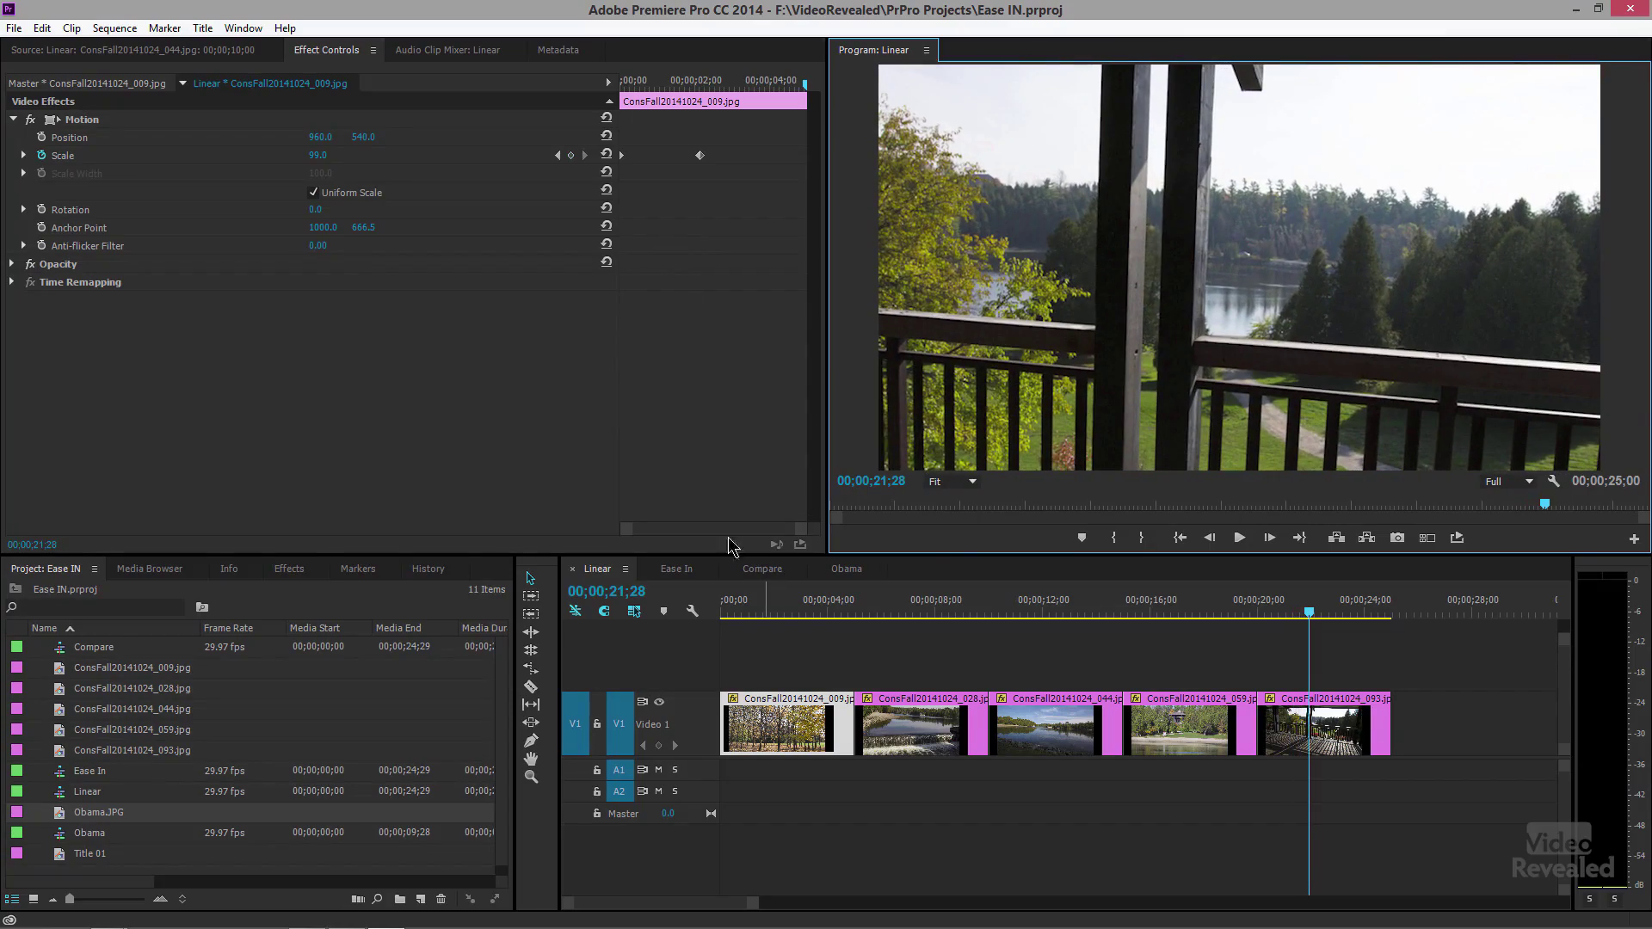
# - Review the Scale keyframe's interpolation options, then switch to the Ease In sequence
pyautogui.rightClick(699, 157)
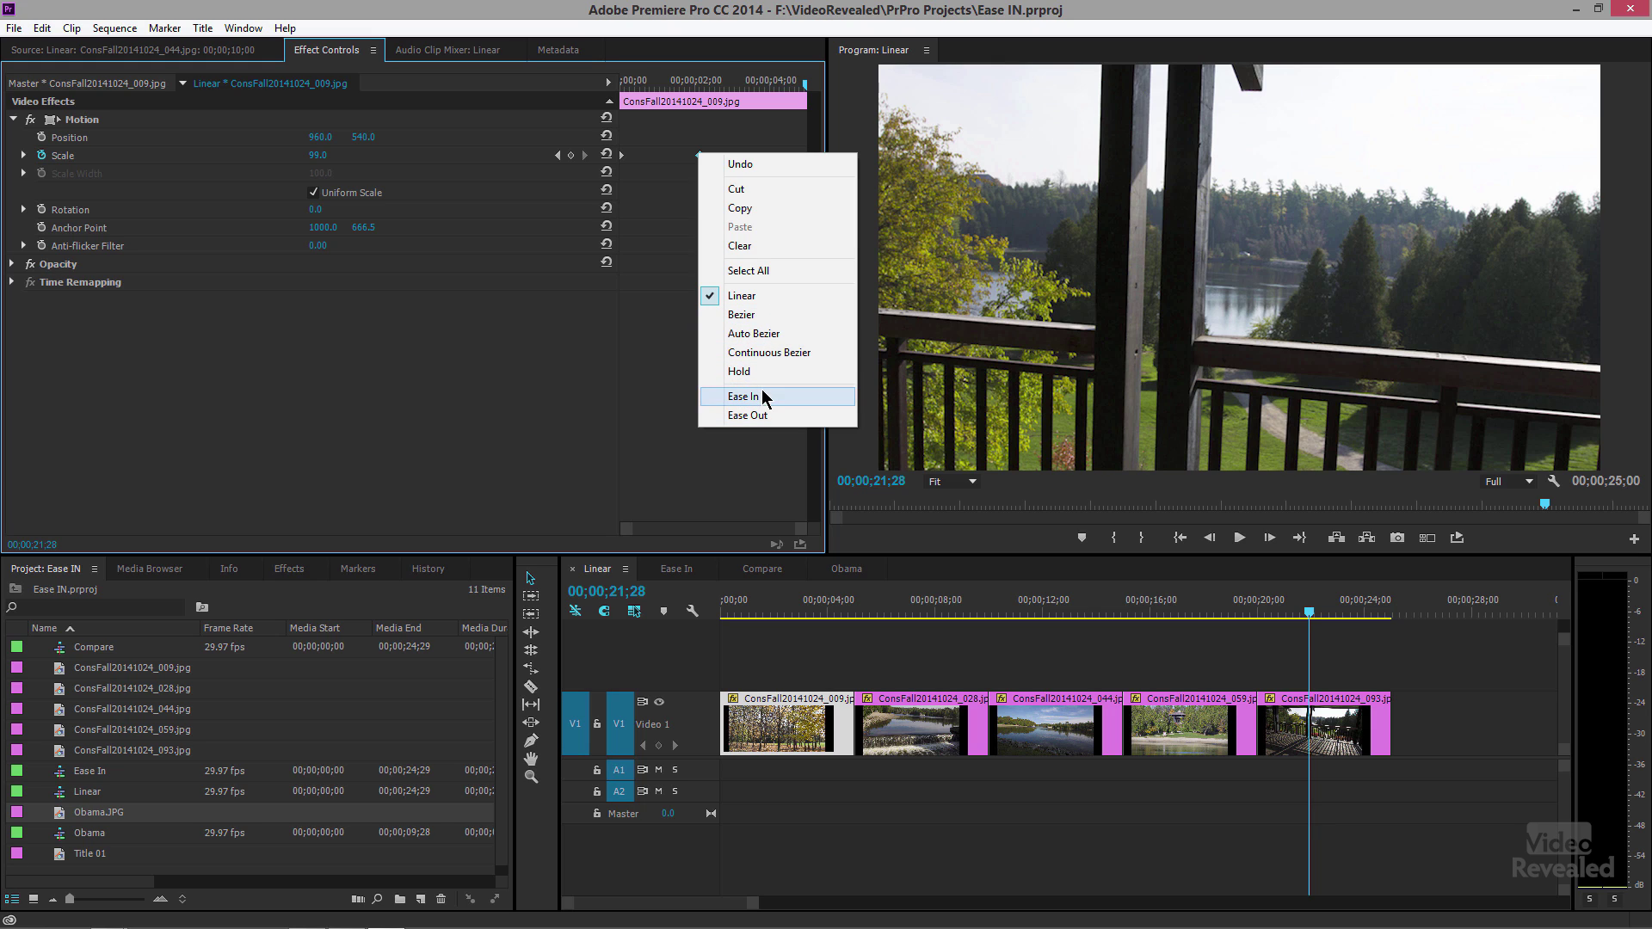
pyautogui.click(660, 386)
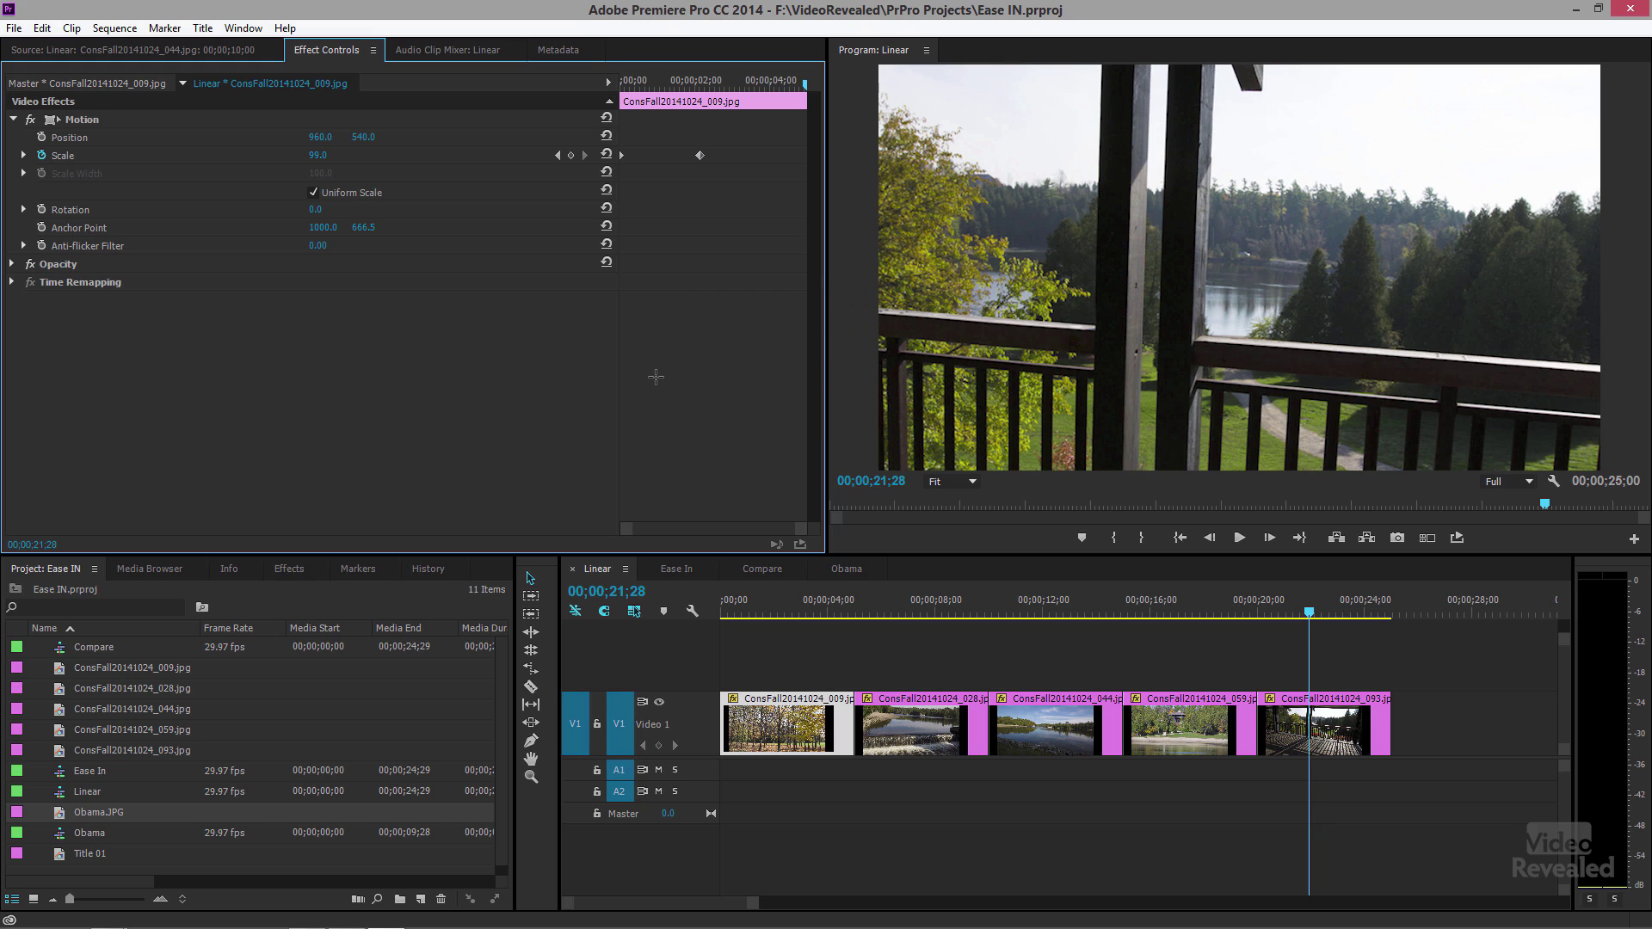
pyautogui.click(671, 569)
# - Play the Ease In slideshow full screen from the start through to the end
pyautogui.click(733, 608)
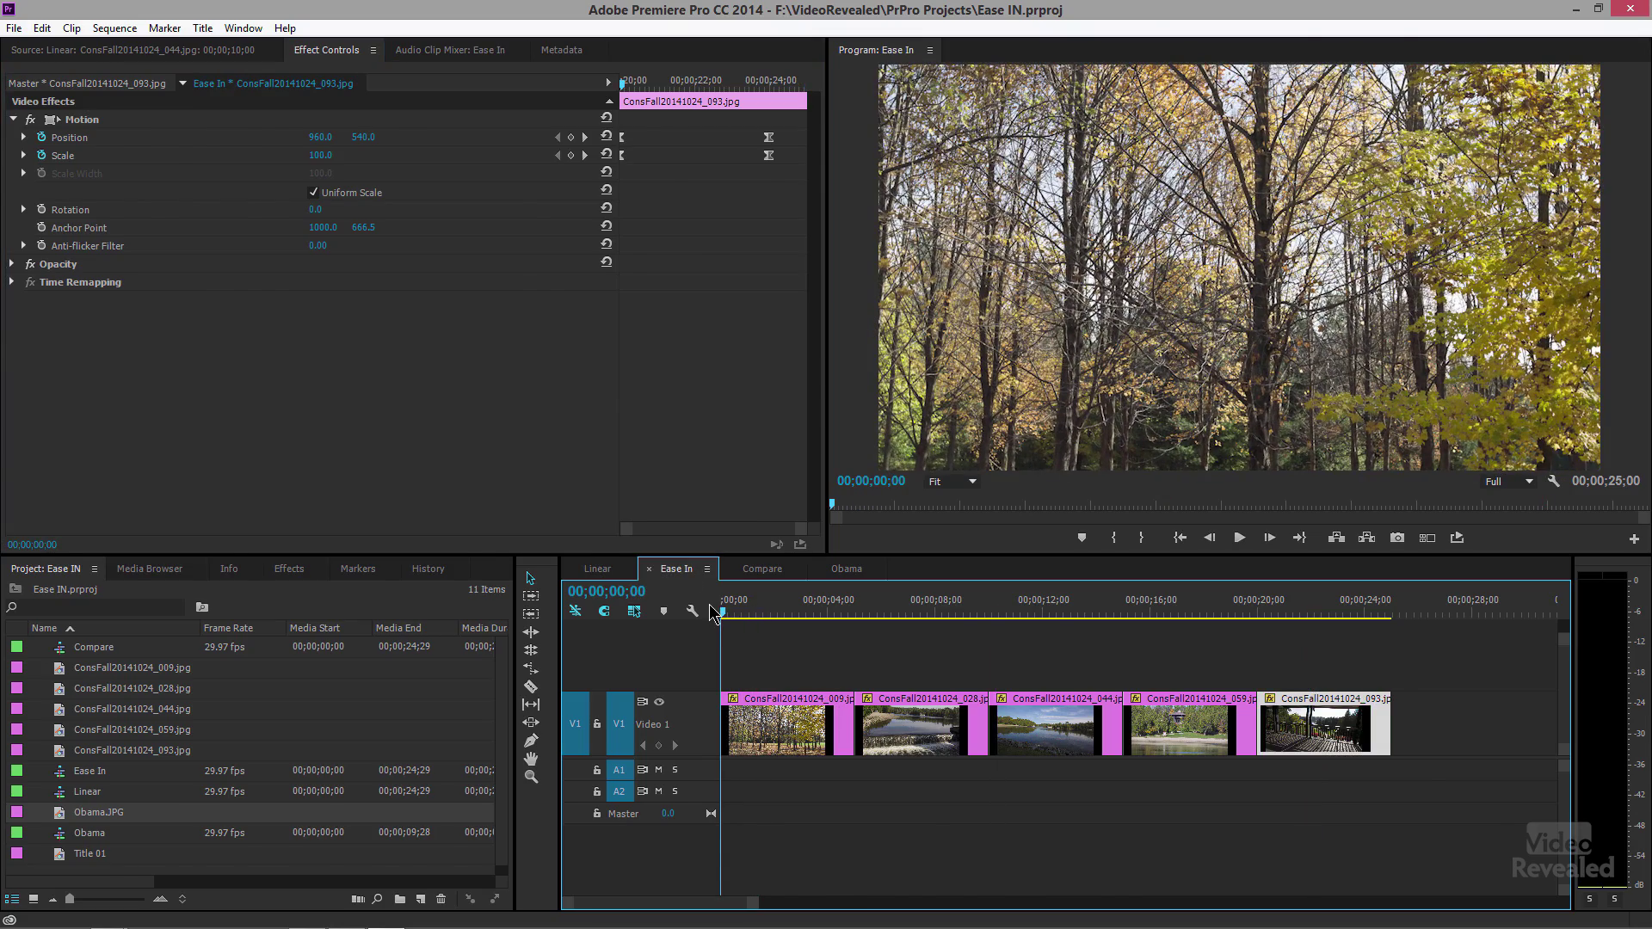
pyautogui.hotkey('ctrl', '`')
pyautogui.press('space')
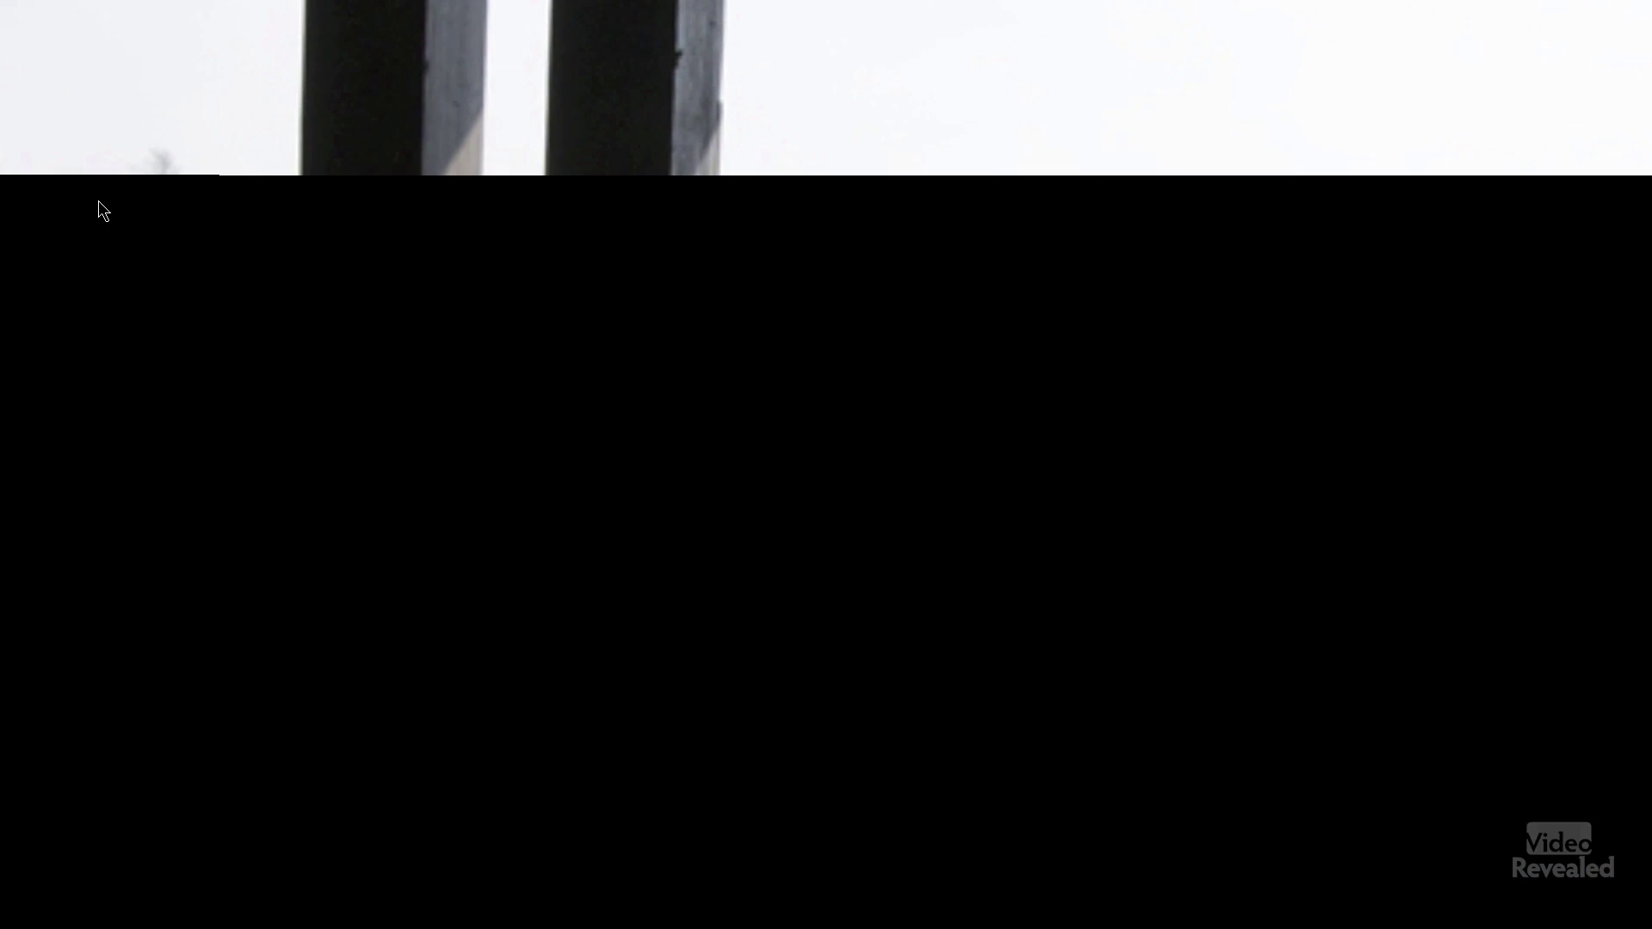
pyautogui.press('Escape')
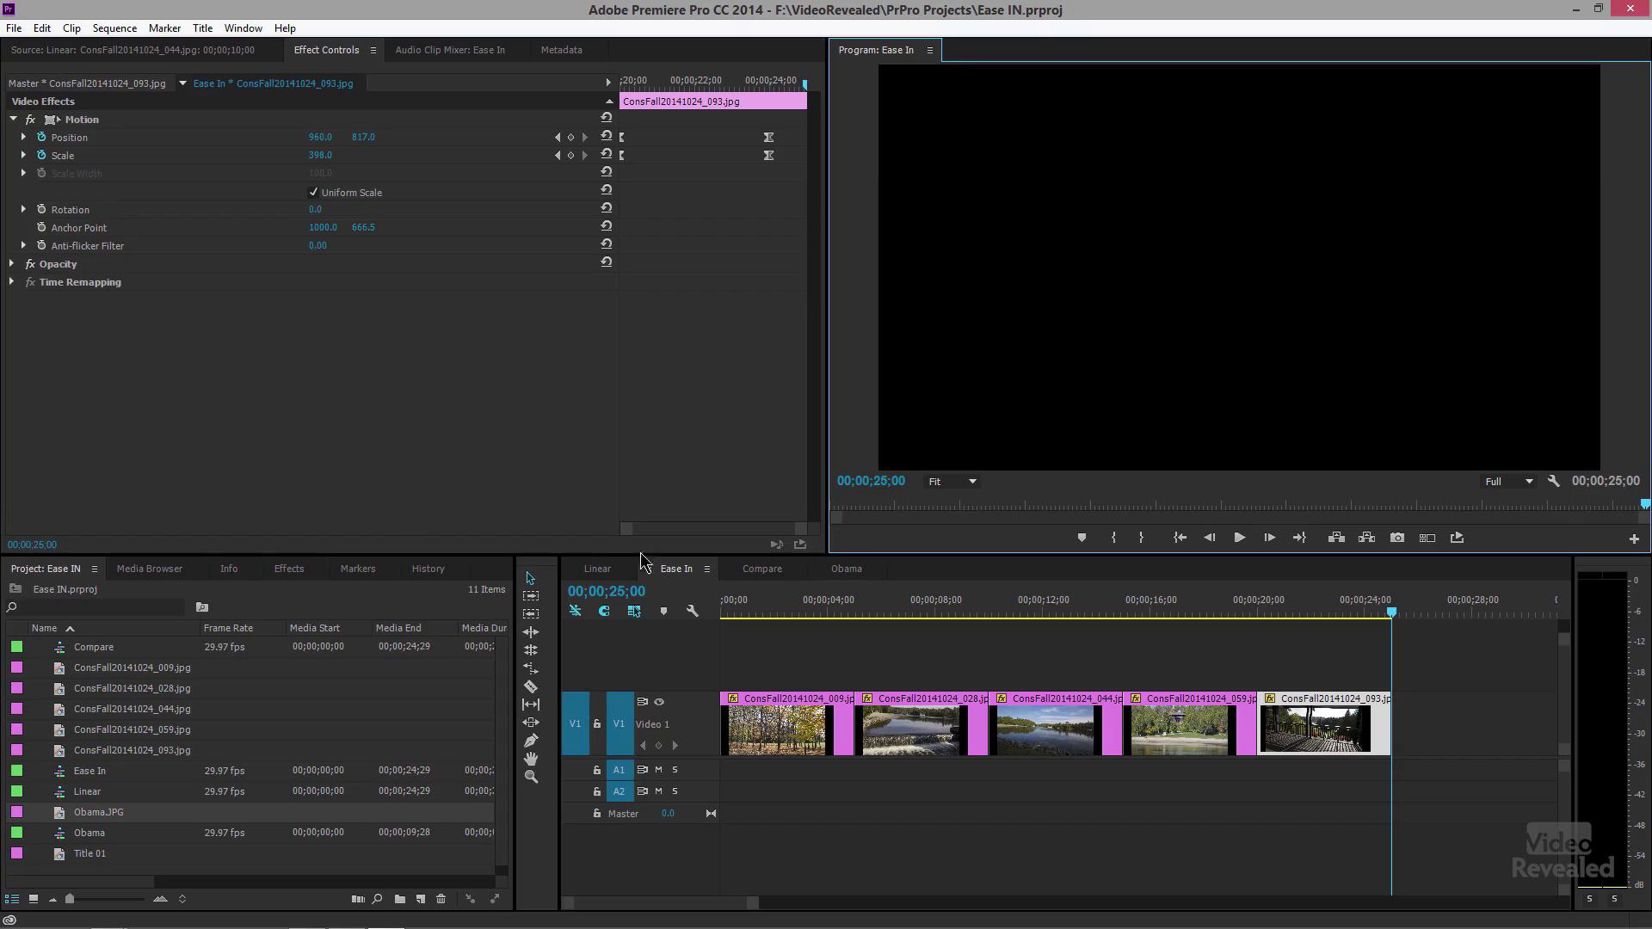
# - Play the Linear versus Ease In/Ease Out Compare sequence full screen from the start
pyautogui.click(760, 569)
pyautogui.press('Home')
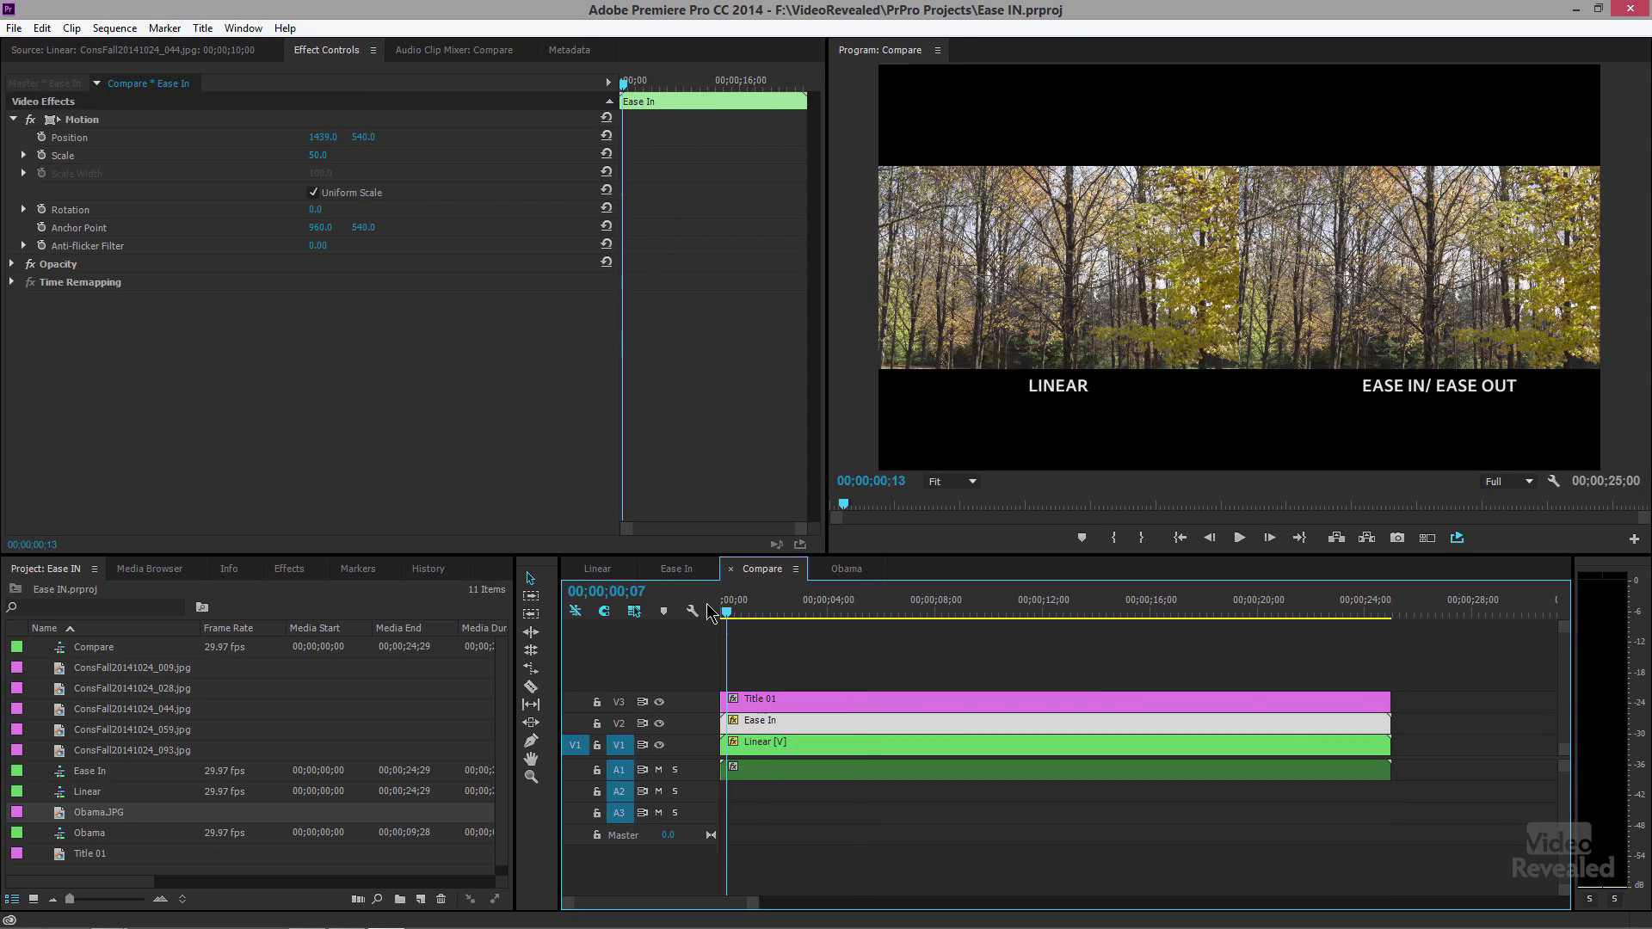
pyautogui.hotkey('ctrl', '`')
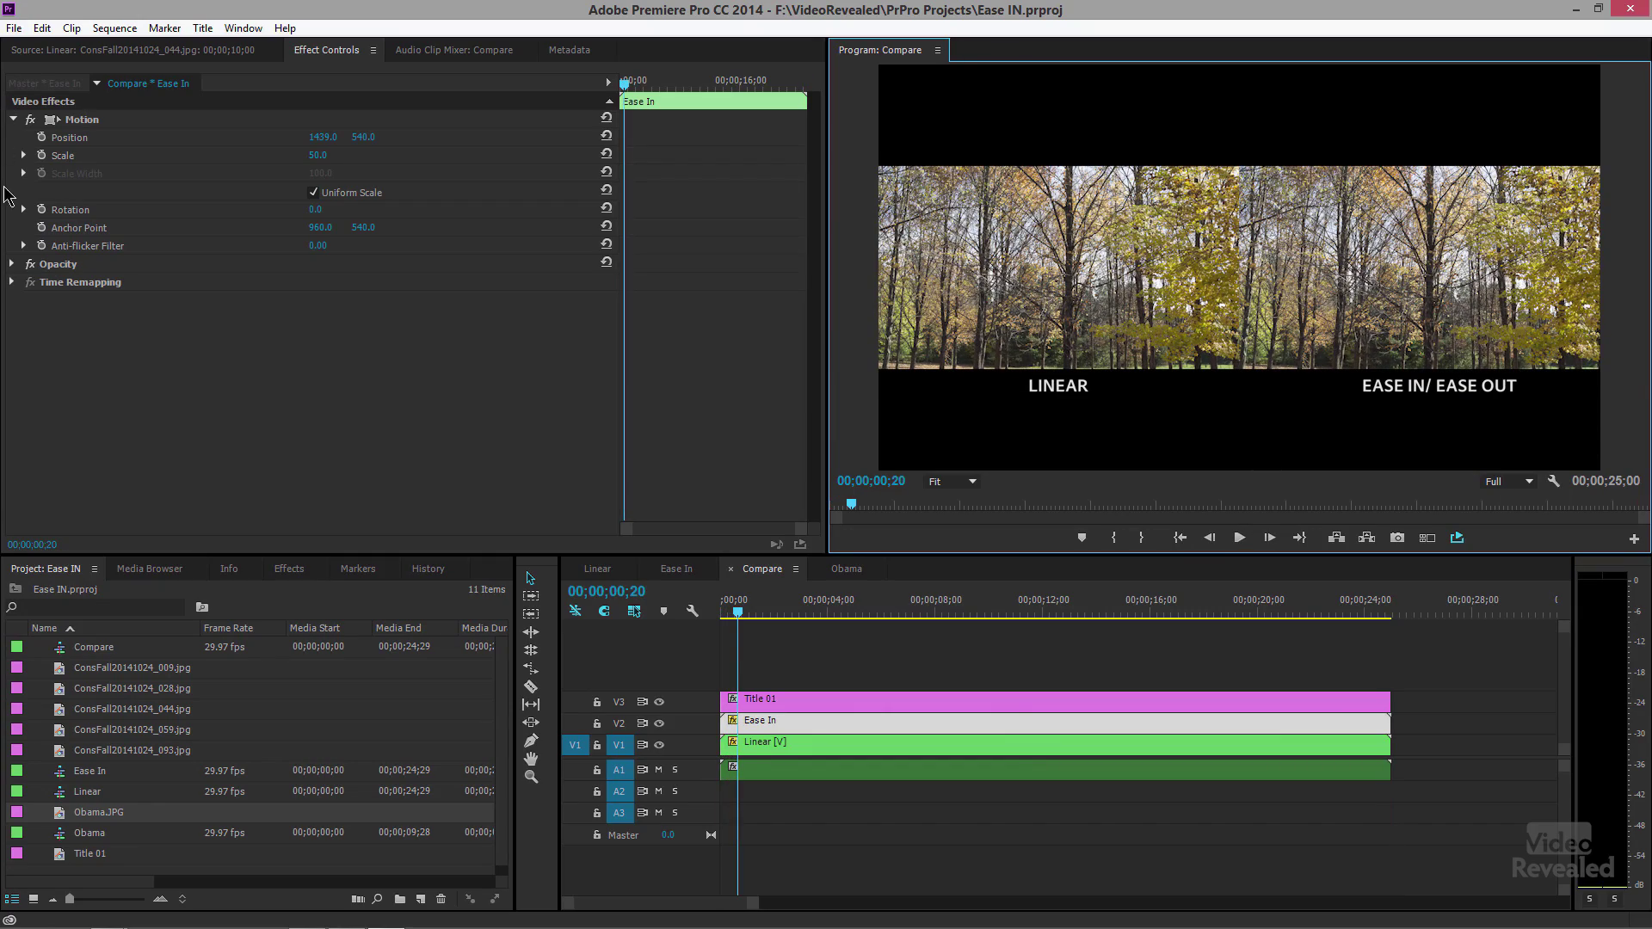
# - Return to the Ease In sequence and show photo ConsFall20141024_009.jpg's eased Scale keyframes
pyautogui.click(745, 600)
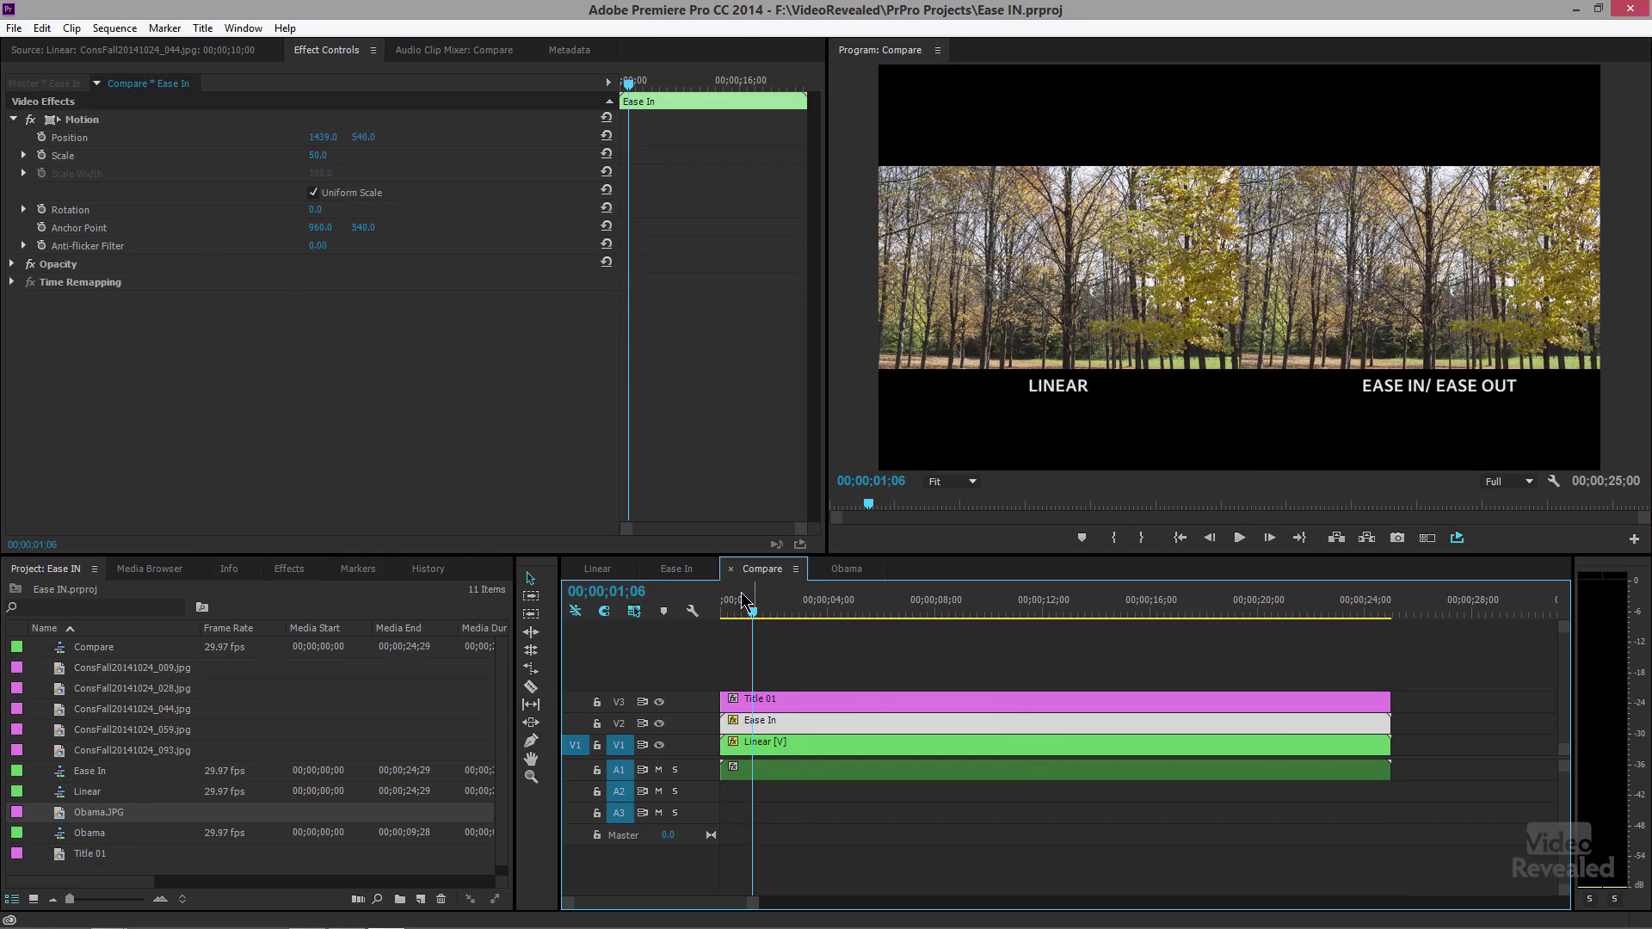
pyautogui.click(675, 569)
pyautogui.click(763, 613)
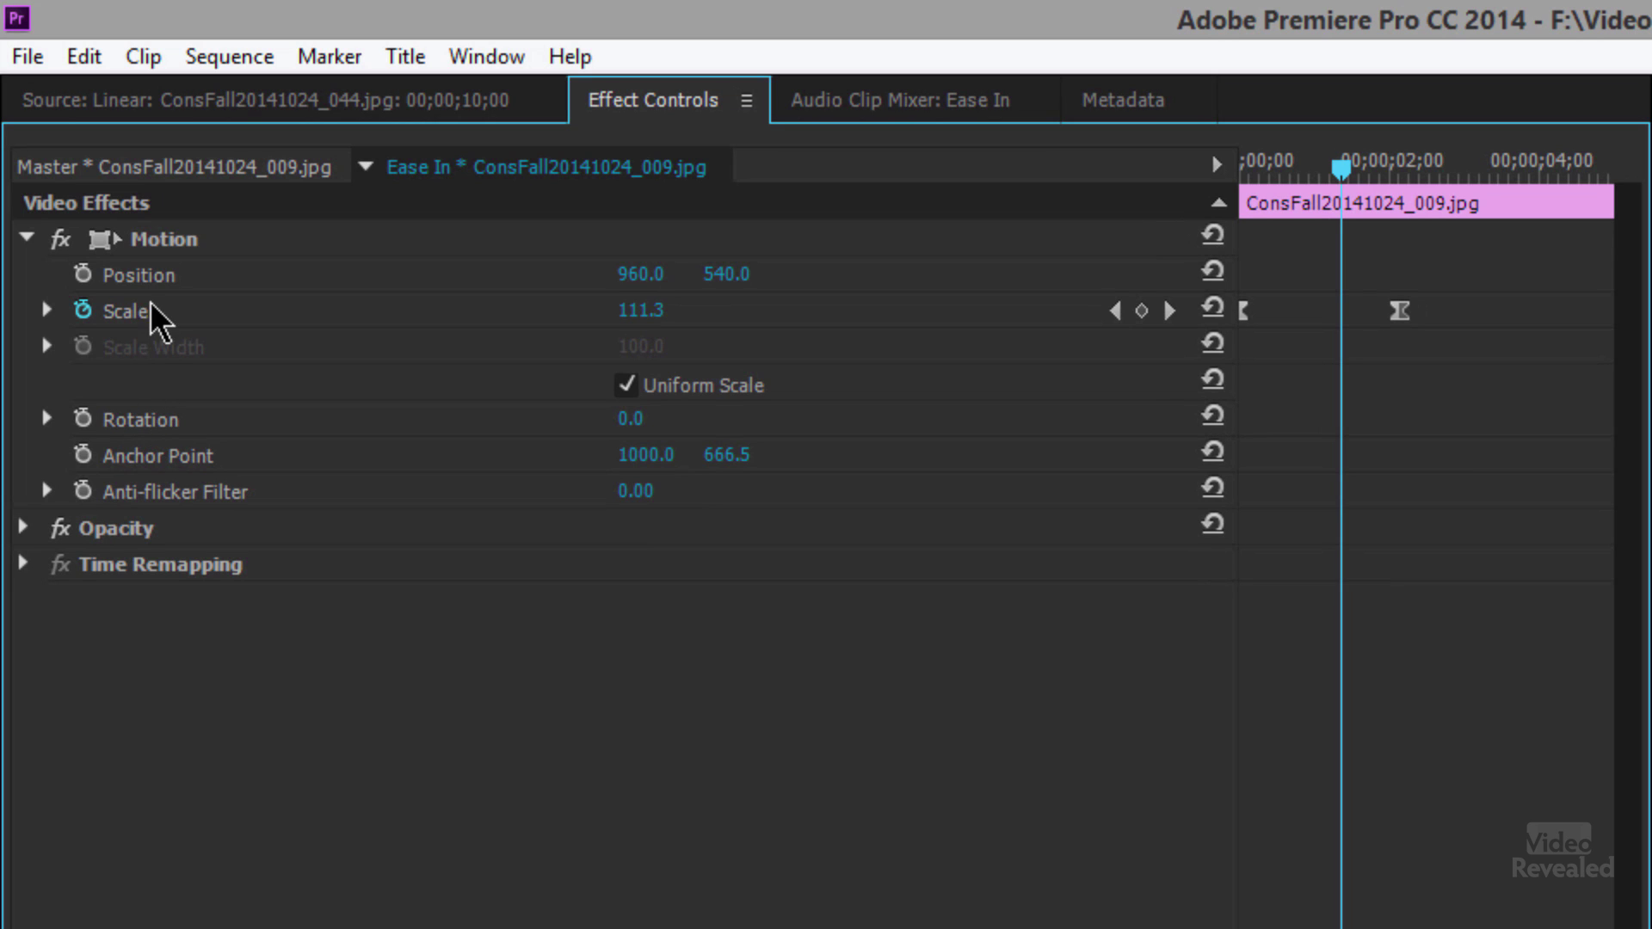
# - Start saving the Motion effect as a preset, then cancel the Save Preset dialog
pyautogui.click(176, 238)
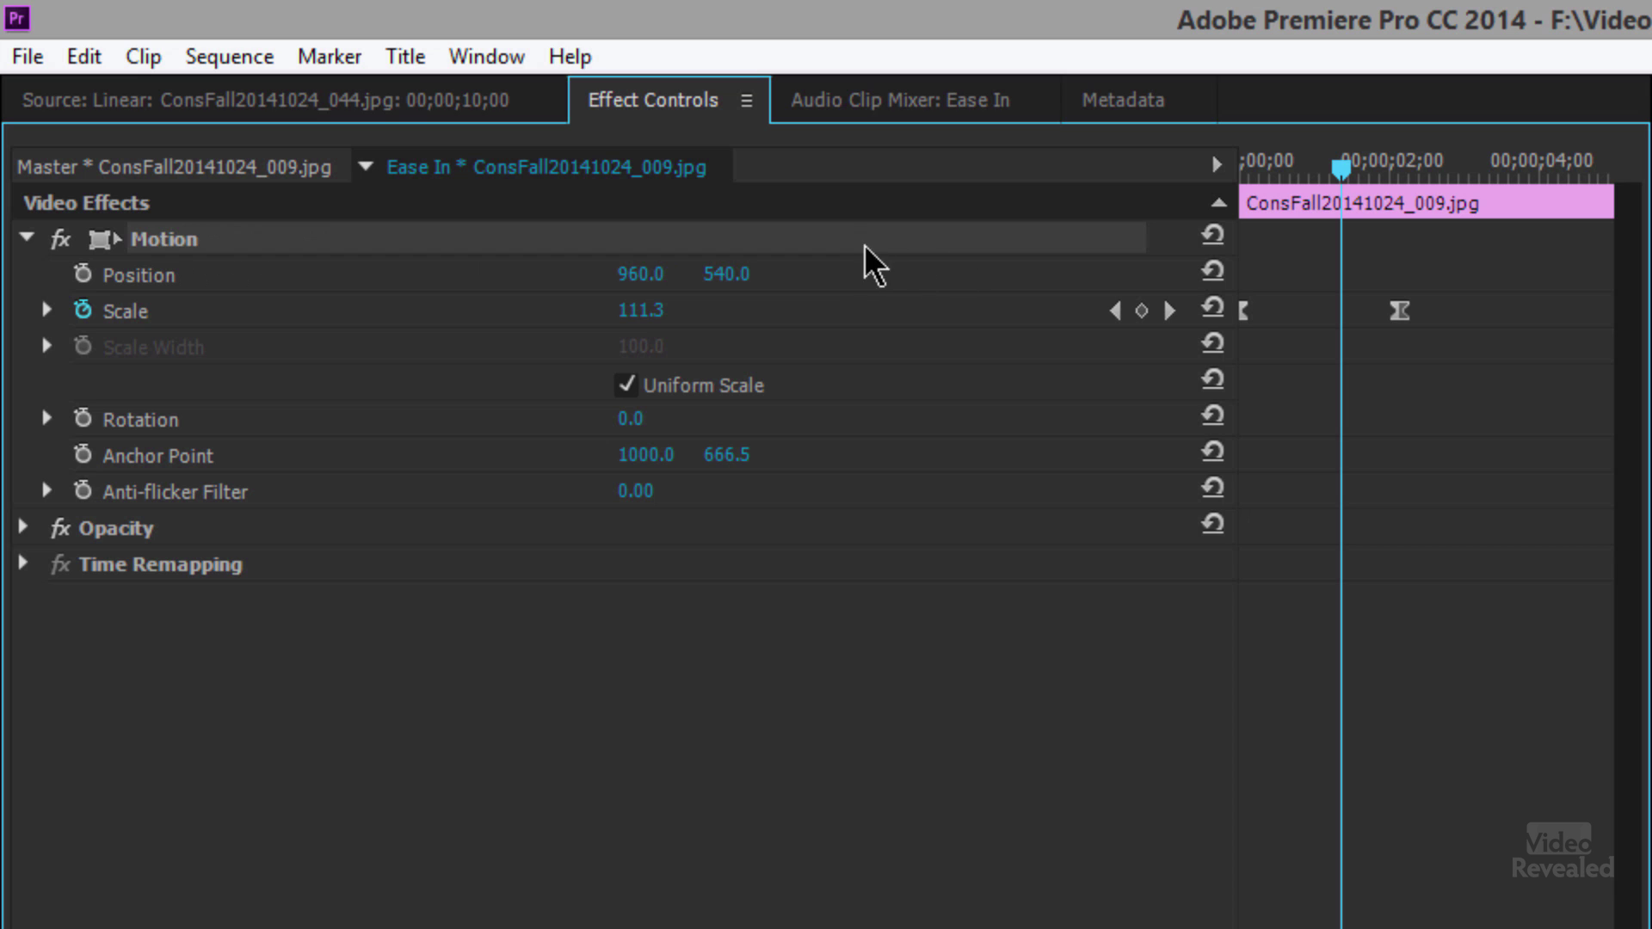
pyautogui.rightClick(205, 243)
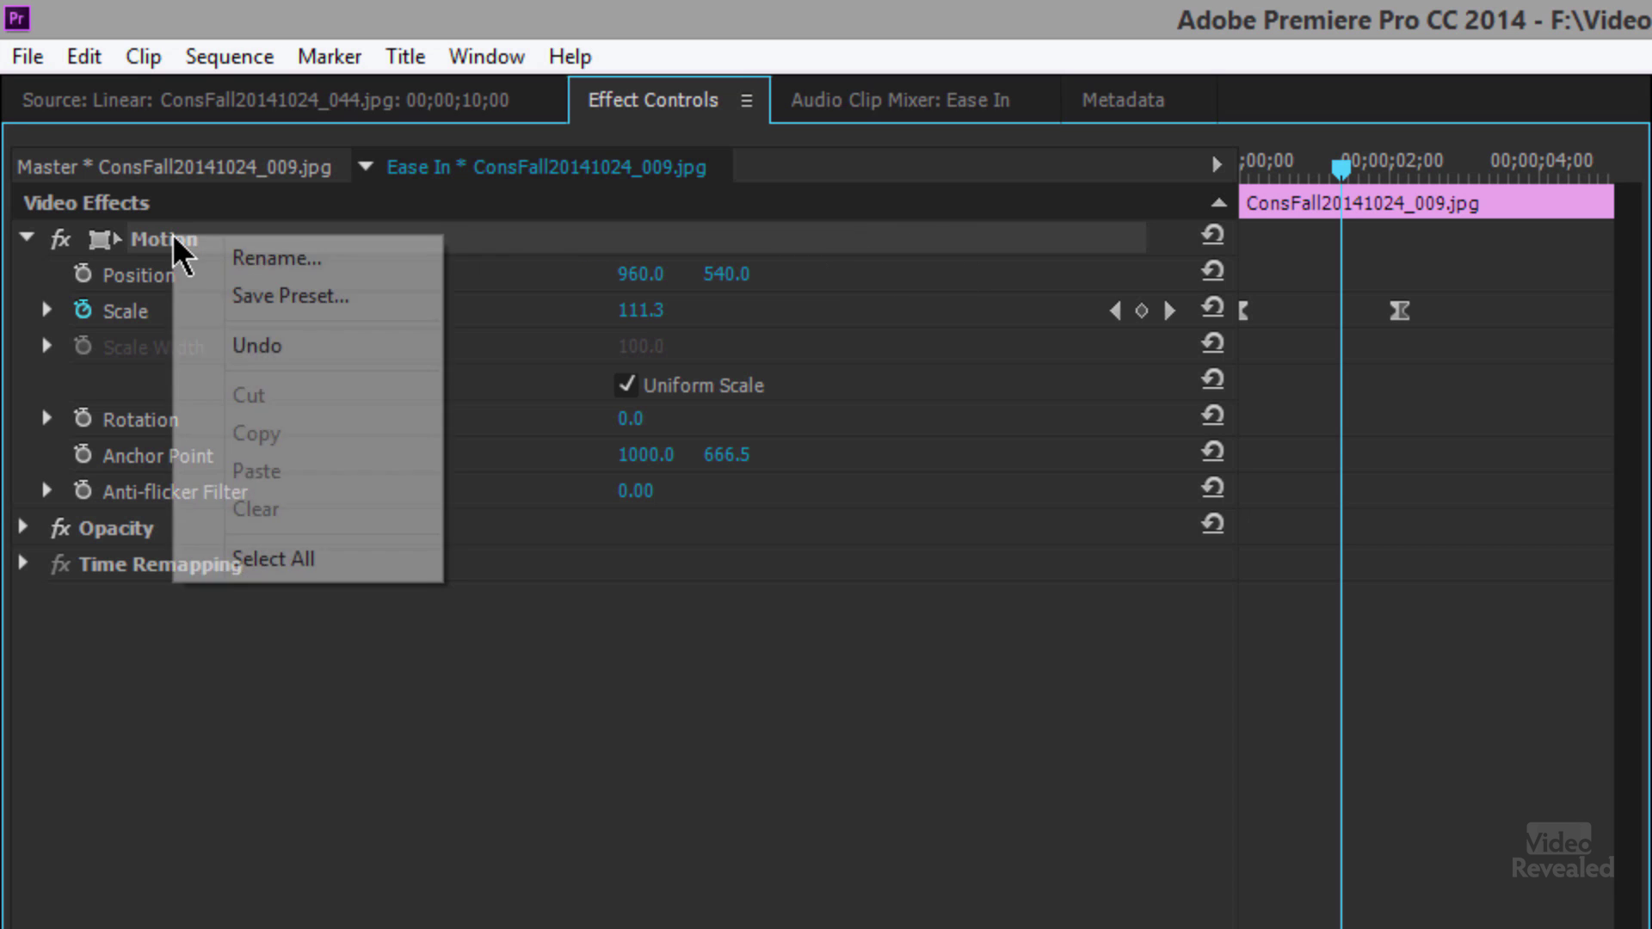
pyautogui.click(368, 303)
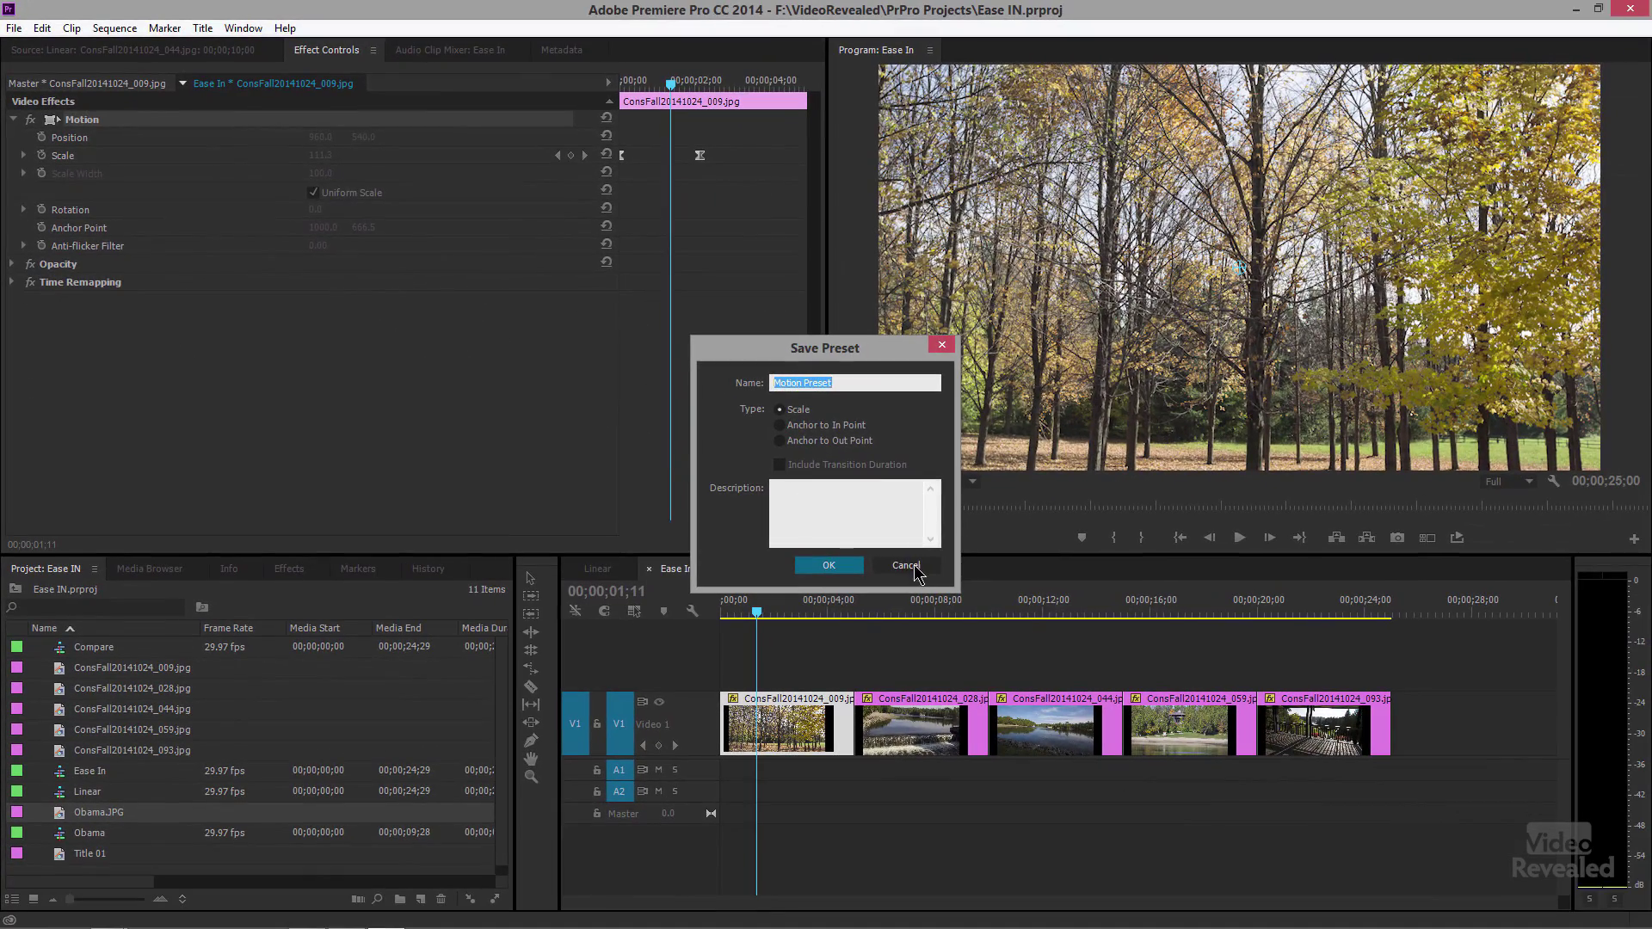
pyautogui.click(910, 566)
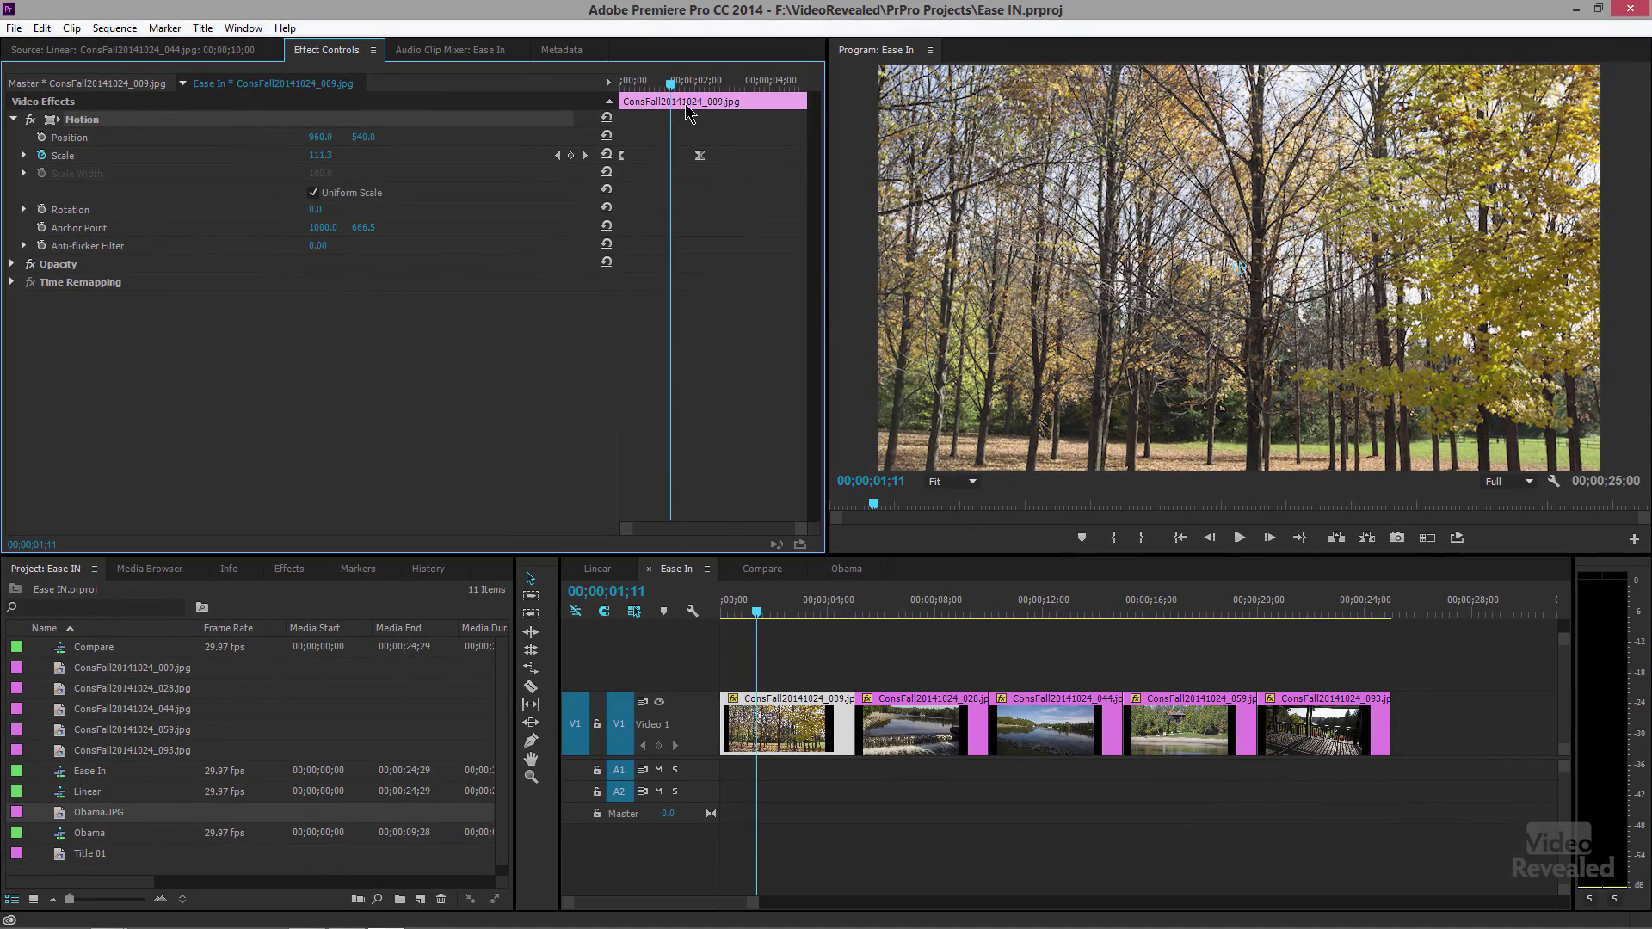
# - Preview the first photo's easing Scale zoom from the start and return to the beginning
pyautogui.press('Home')
pyautogui.press('space')
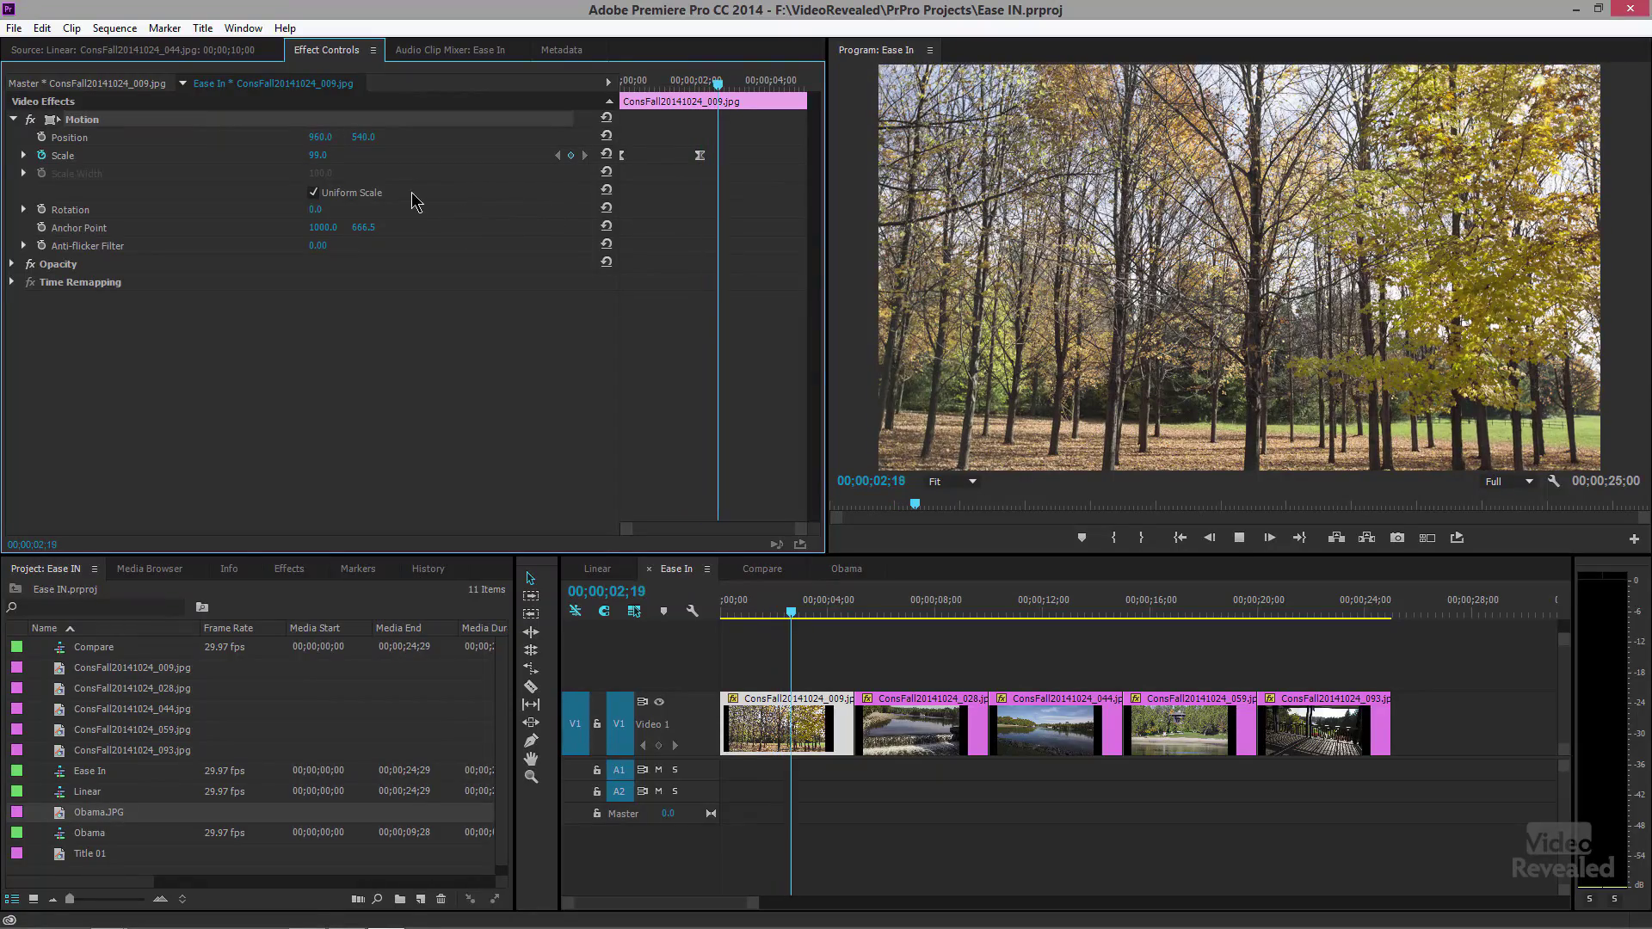
pyautogui.press('space')
pyautogui.press('Home')
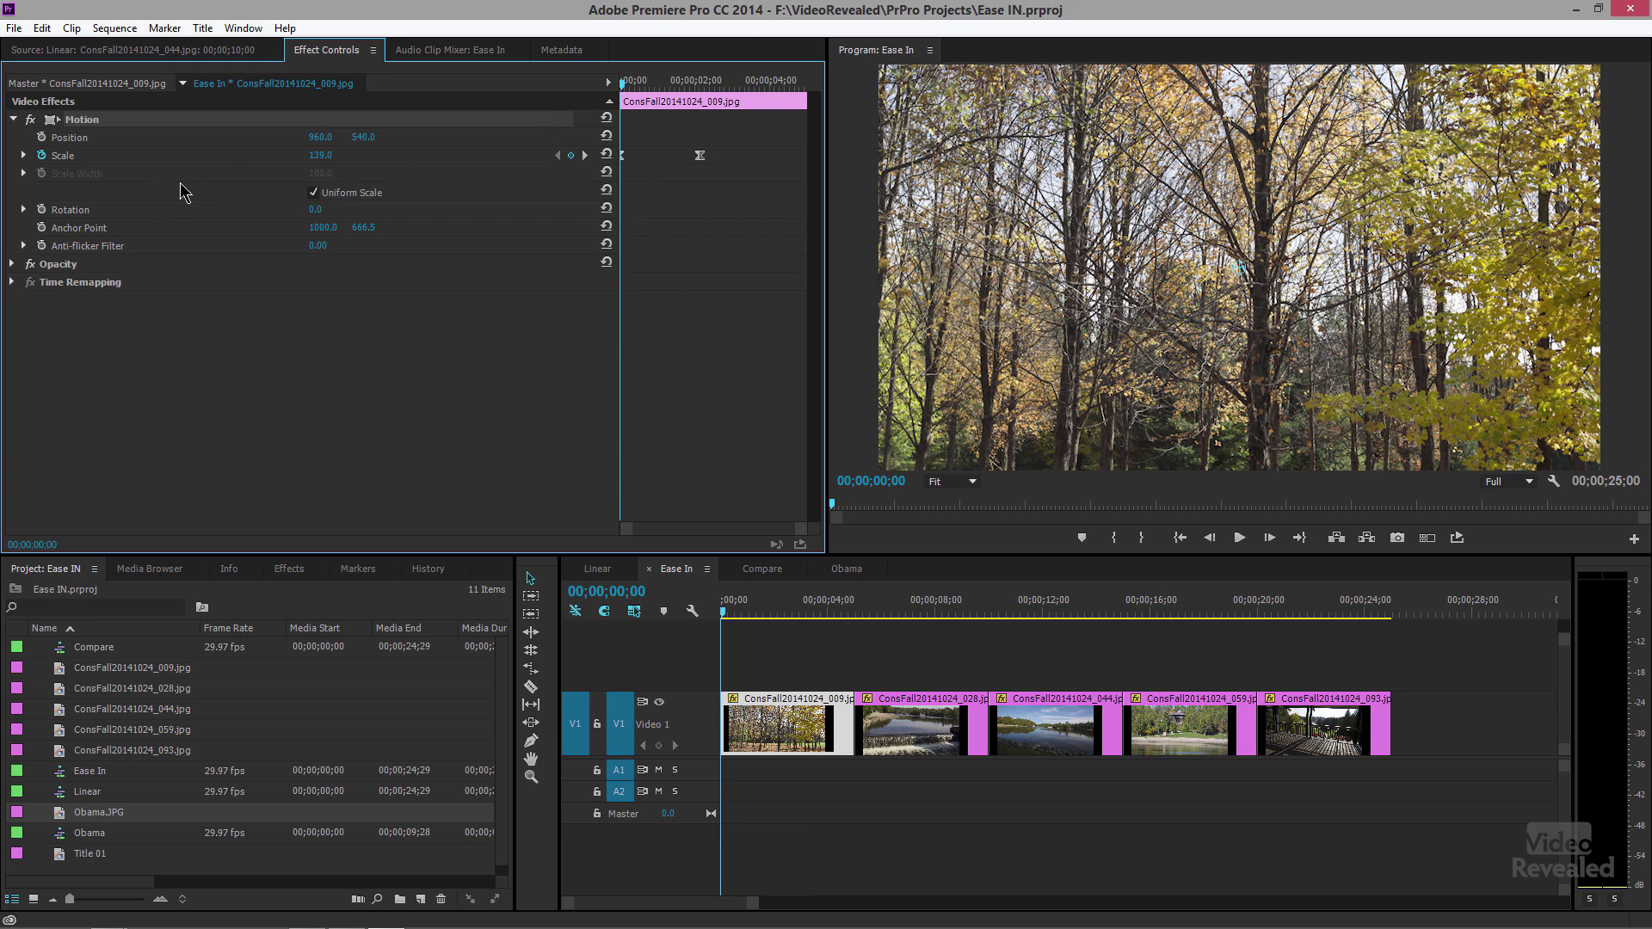
# - Save the Motion effect settings as a preset named '40% Out'
pyautogui.rightClick(90, 129)
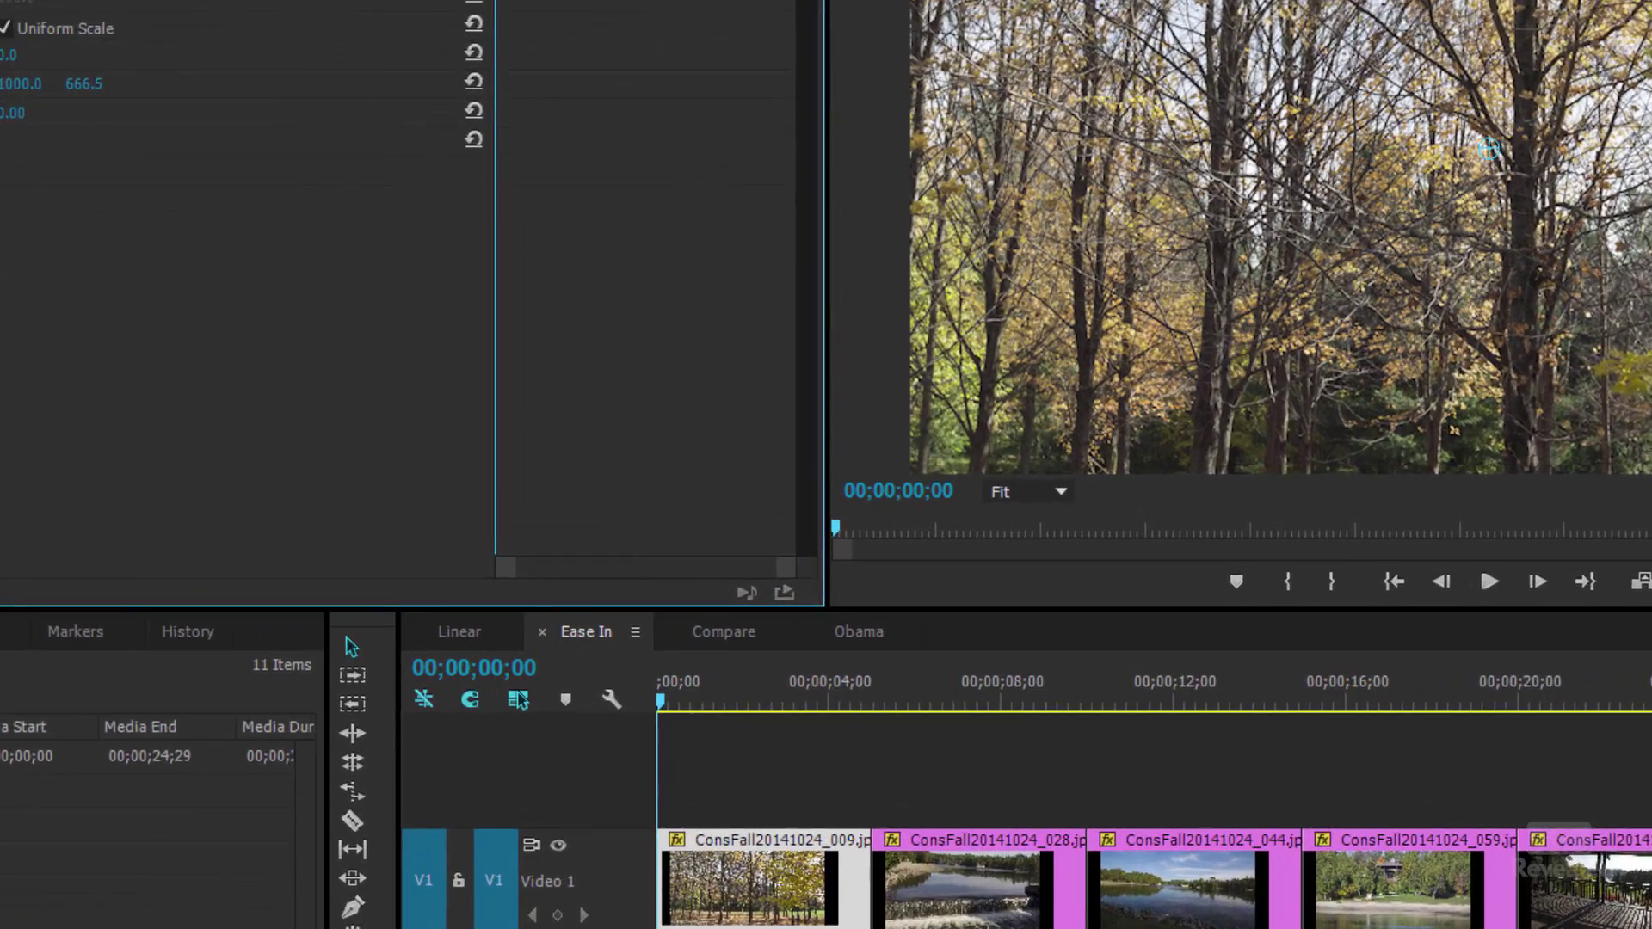
pyautogui.write('4')
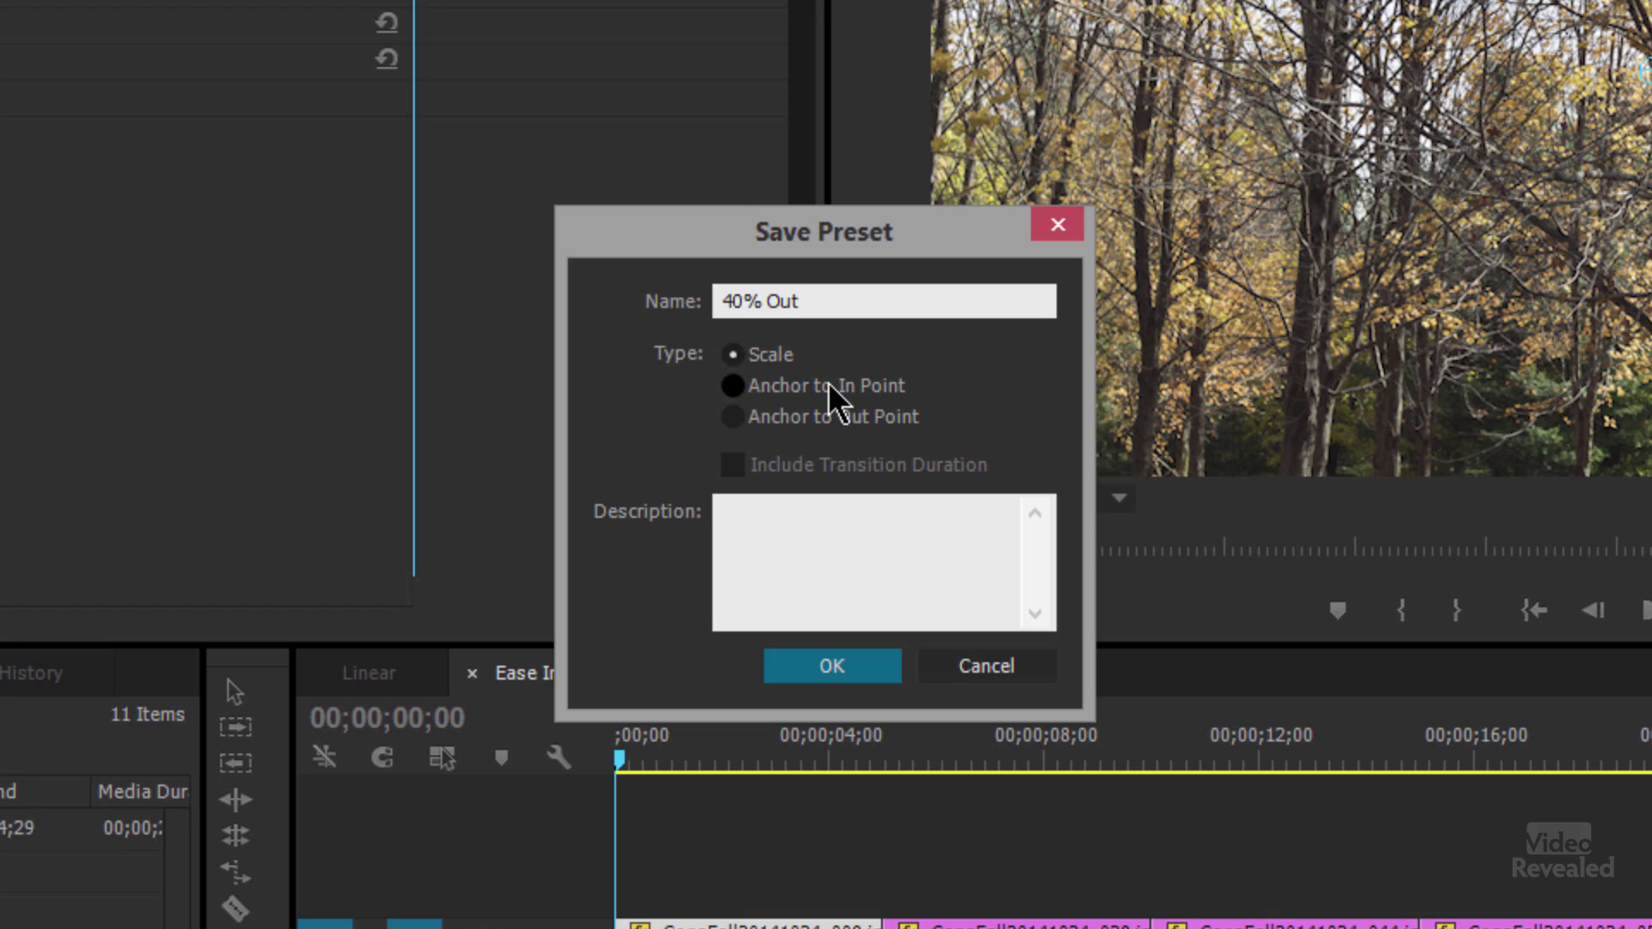
pyautogui.click(871, 678)
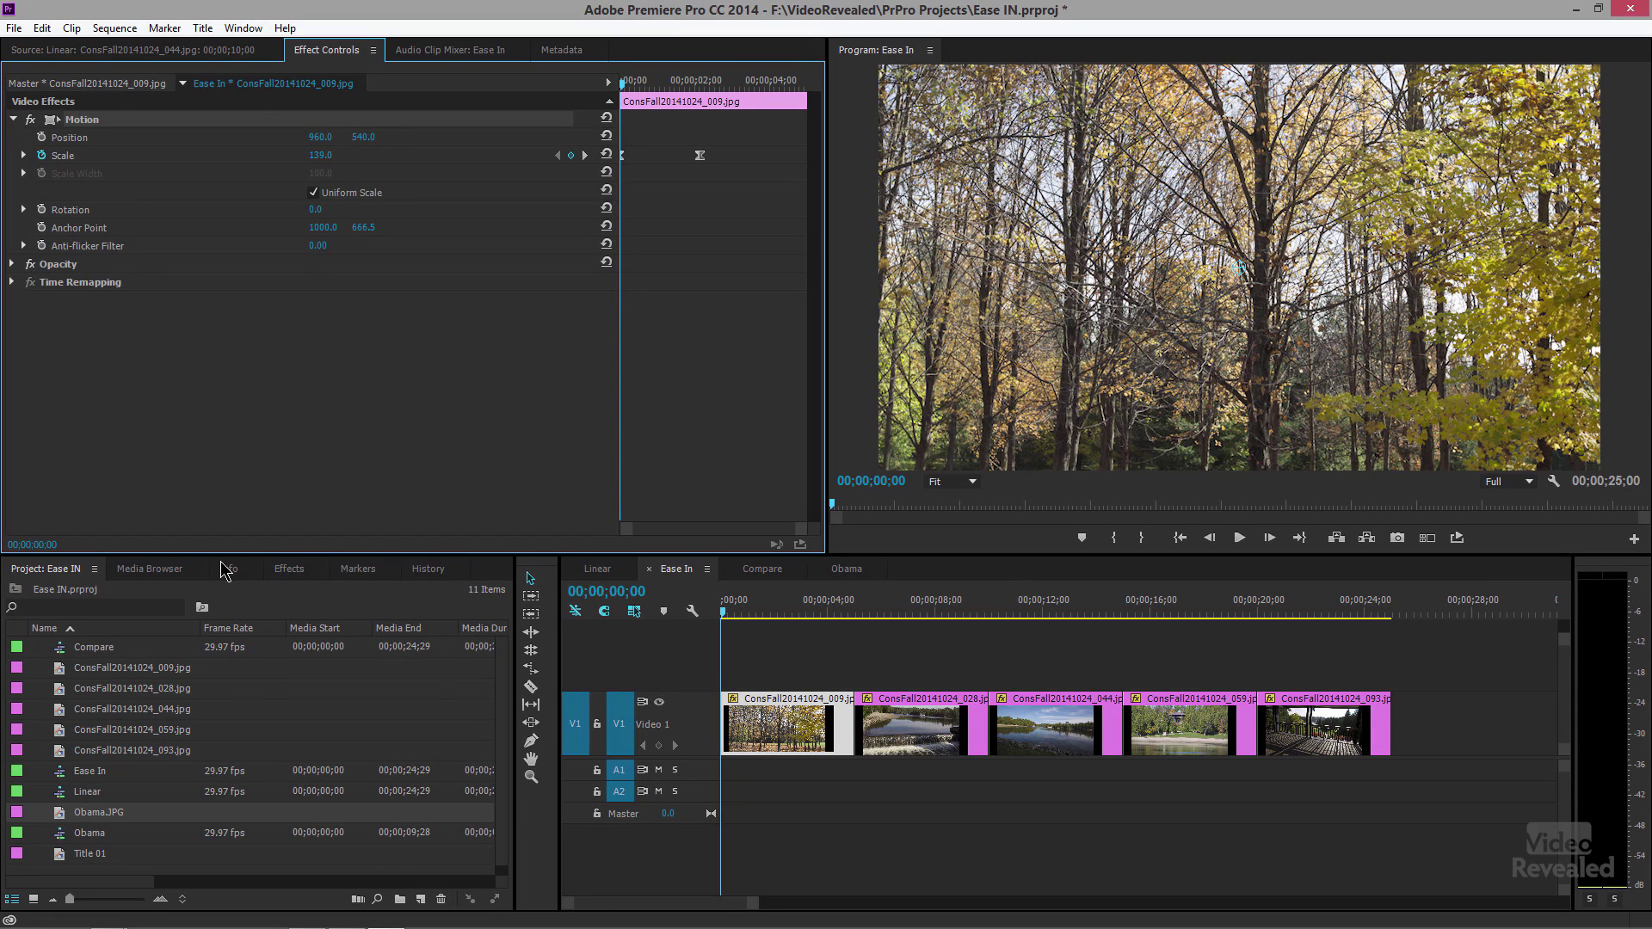
# - Confirm '40% Out' is listed under Effects > Presets, then switch to the portrait sequence
pyautogui.click(289, 570)
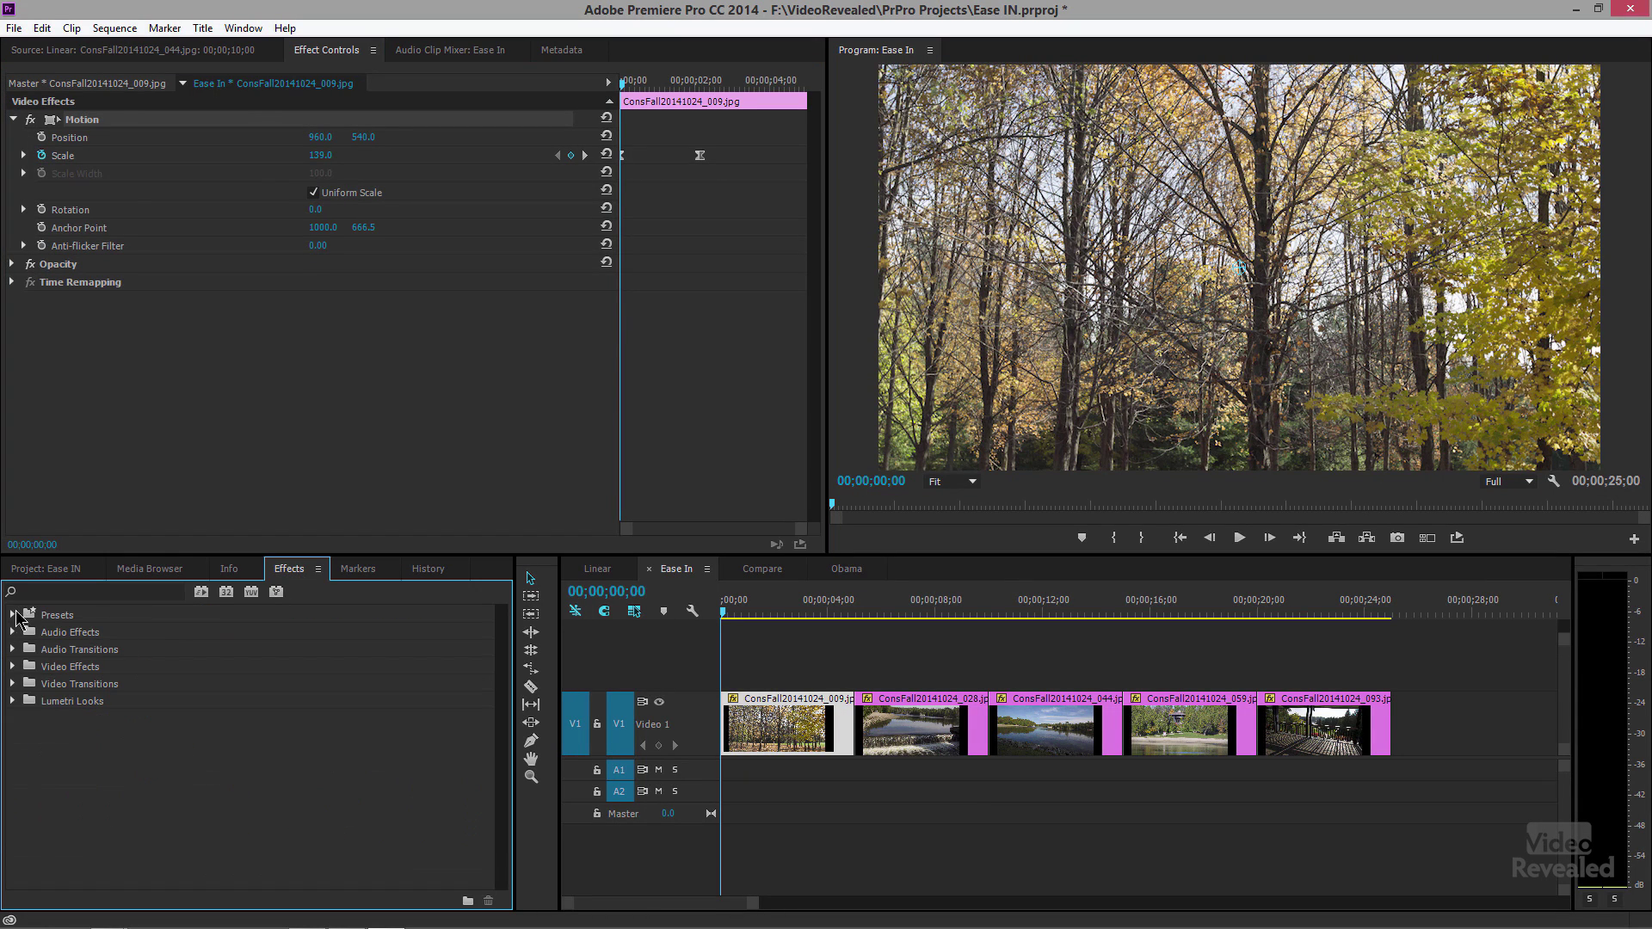
pyautogui.click(13, 616)
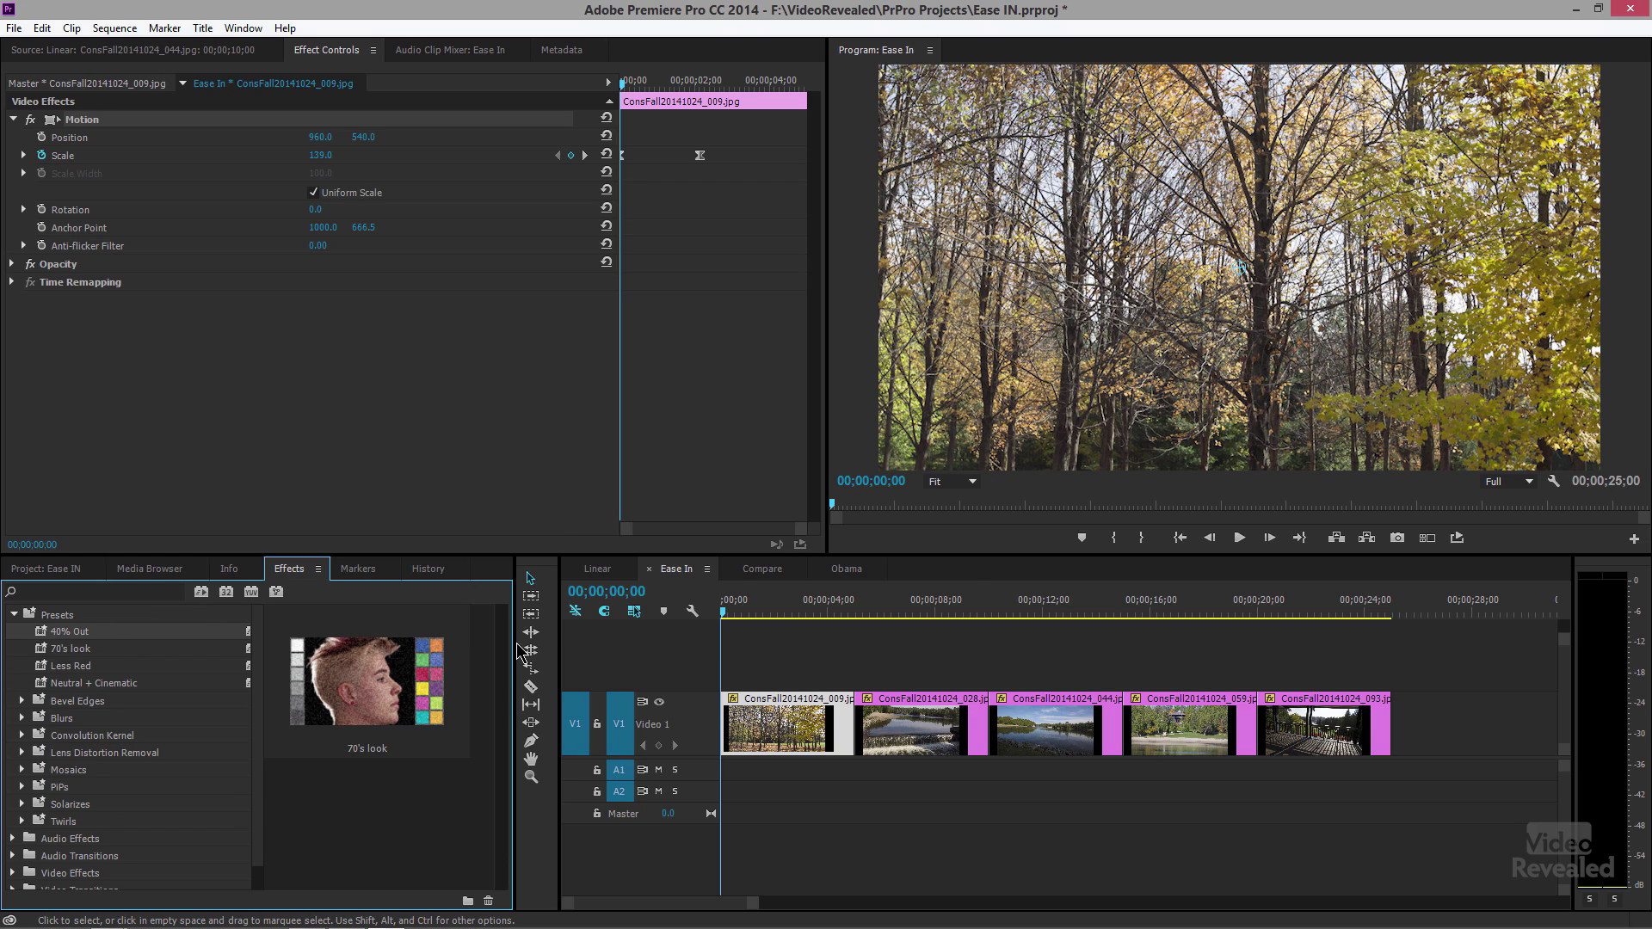
pyautogui.click(14, 615)
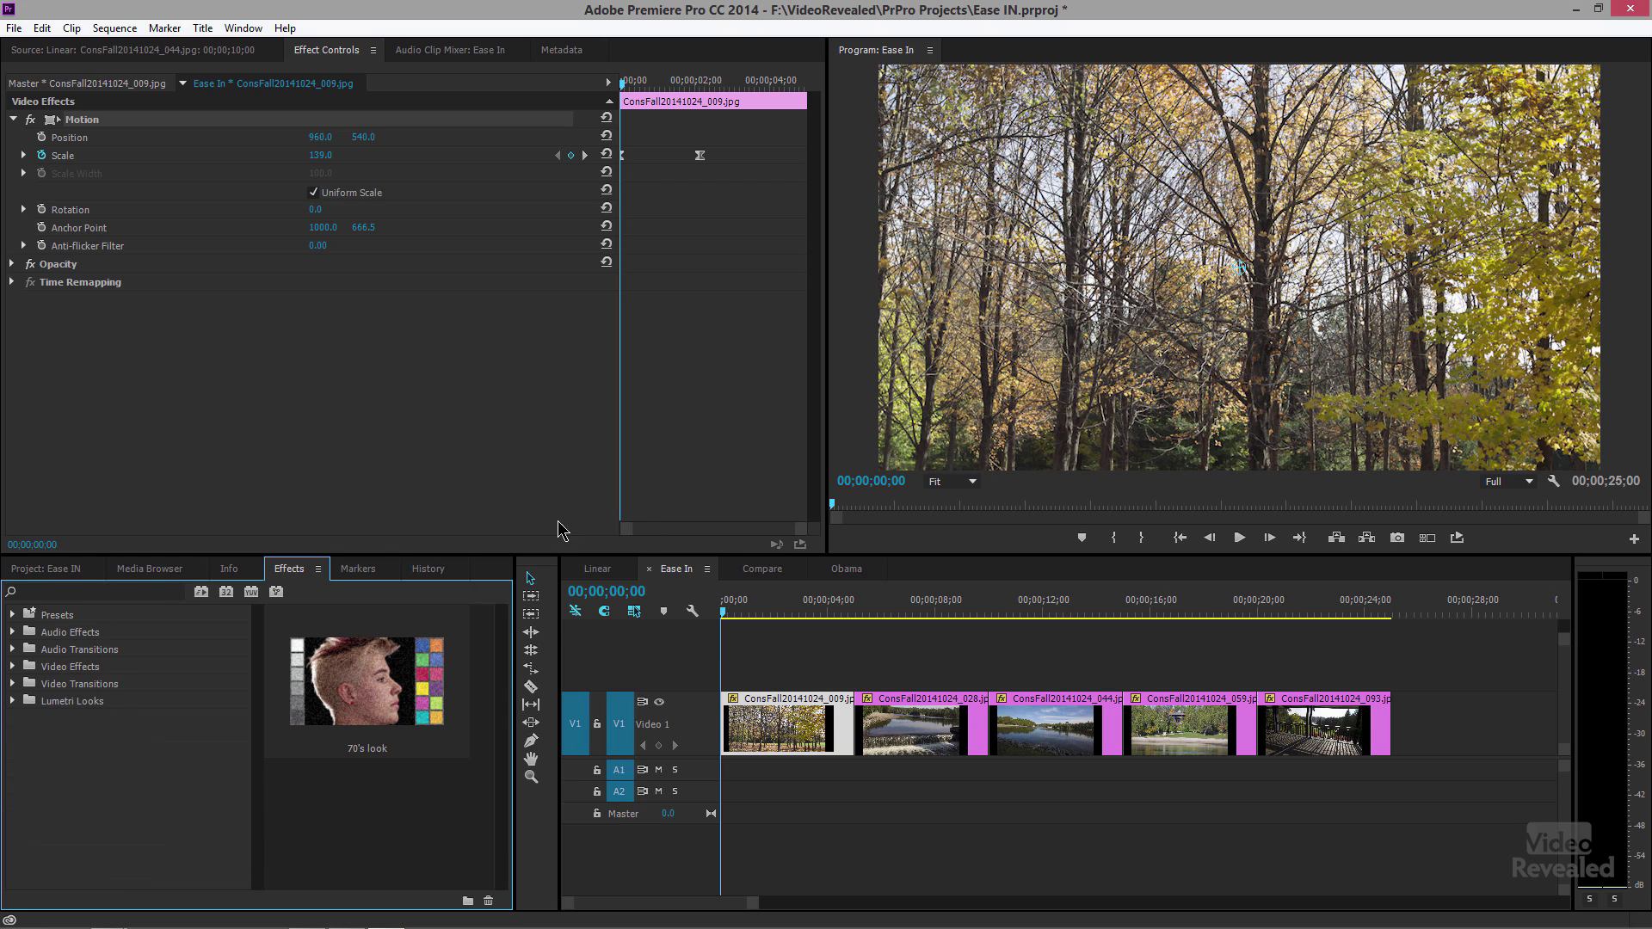
pyautogui.click(856, 570)
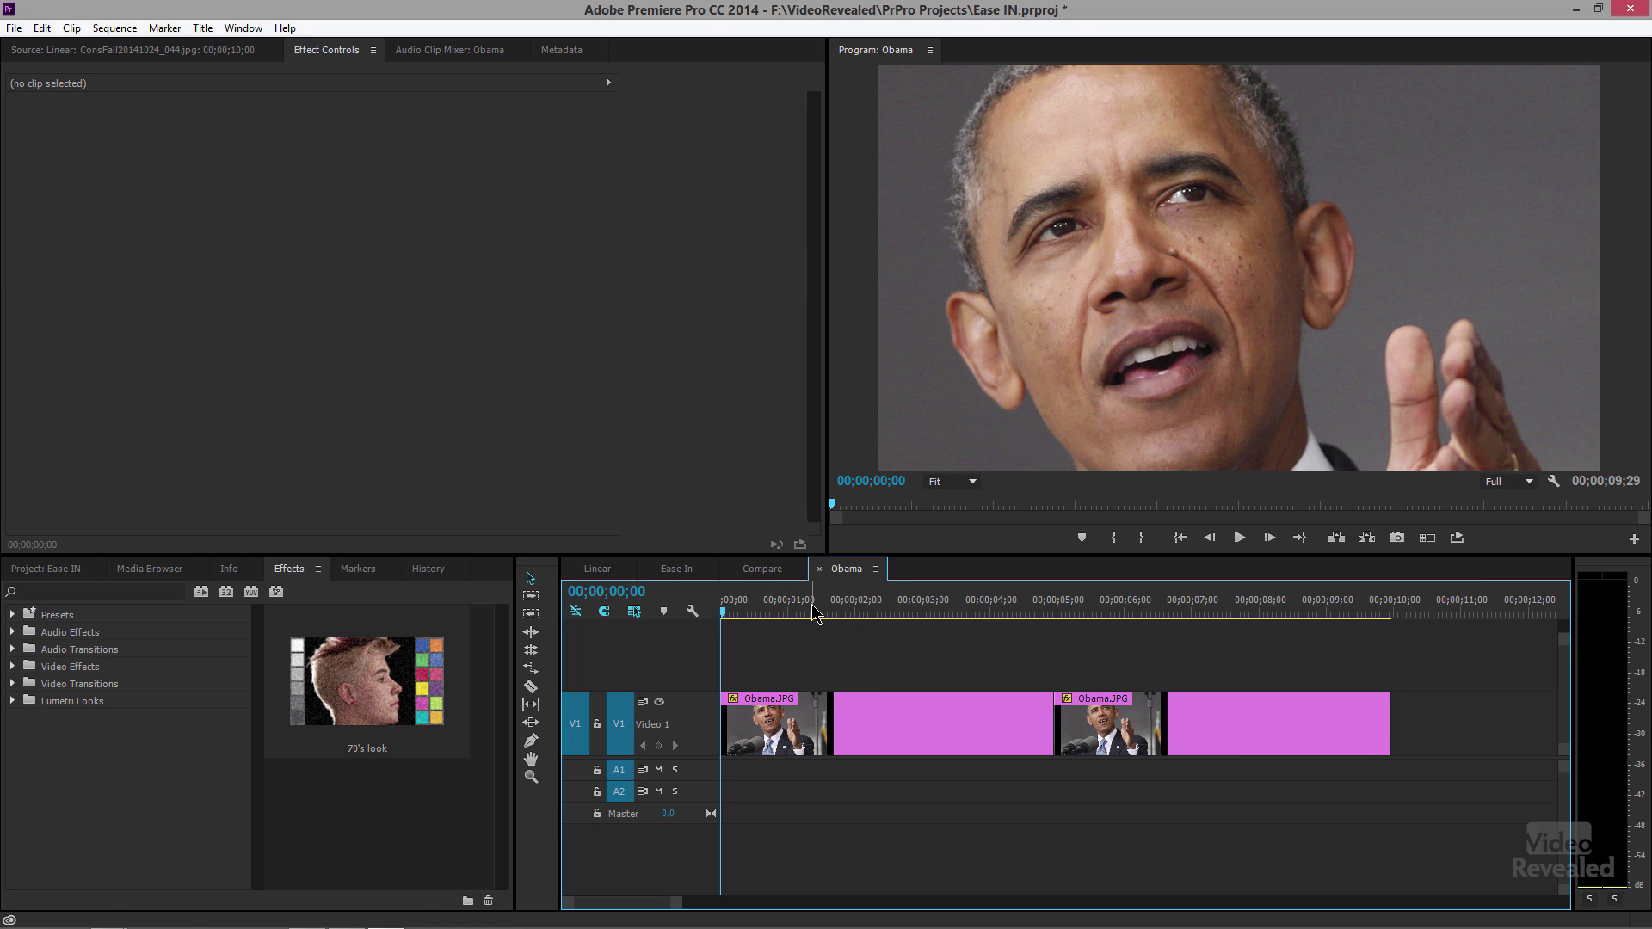
# - Play the portrait sequence, then replay it from the start
pyautogui.press('space')
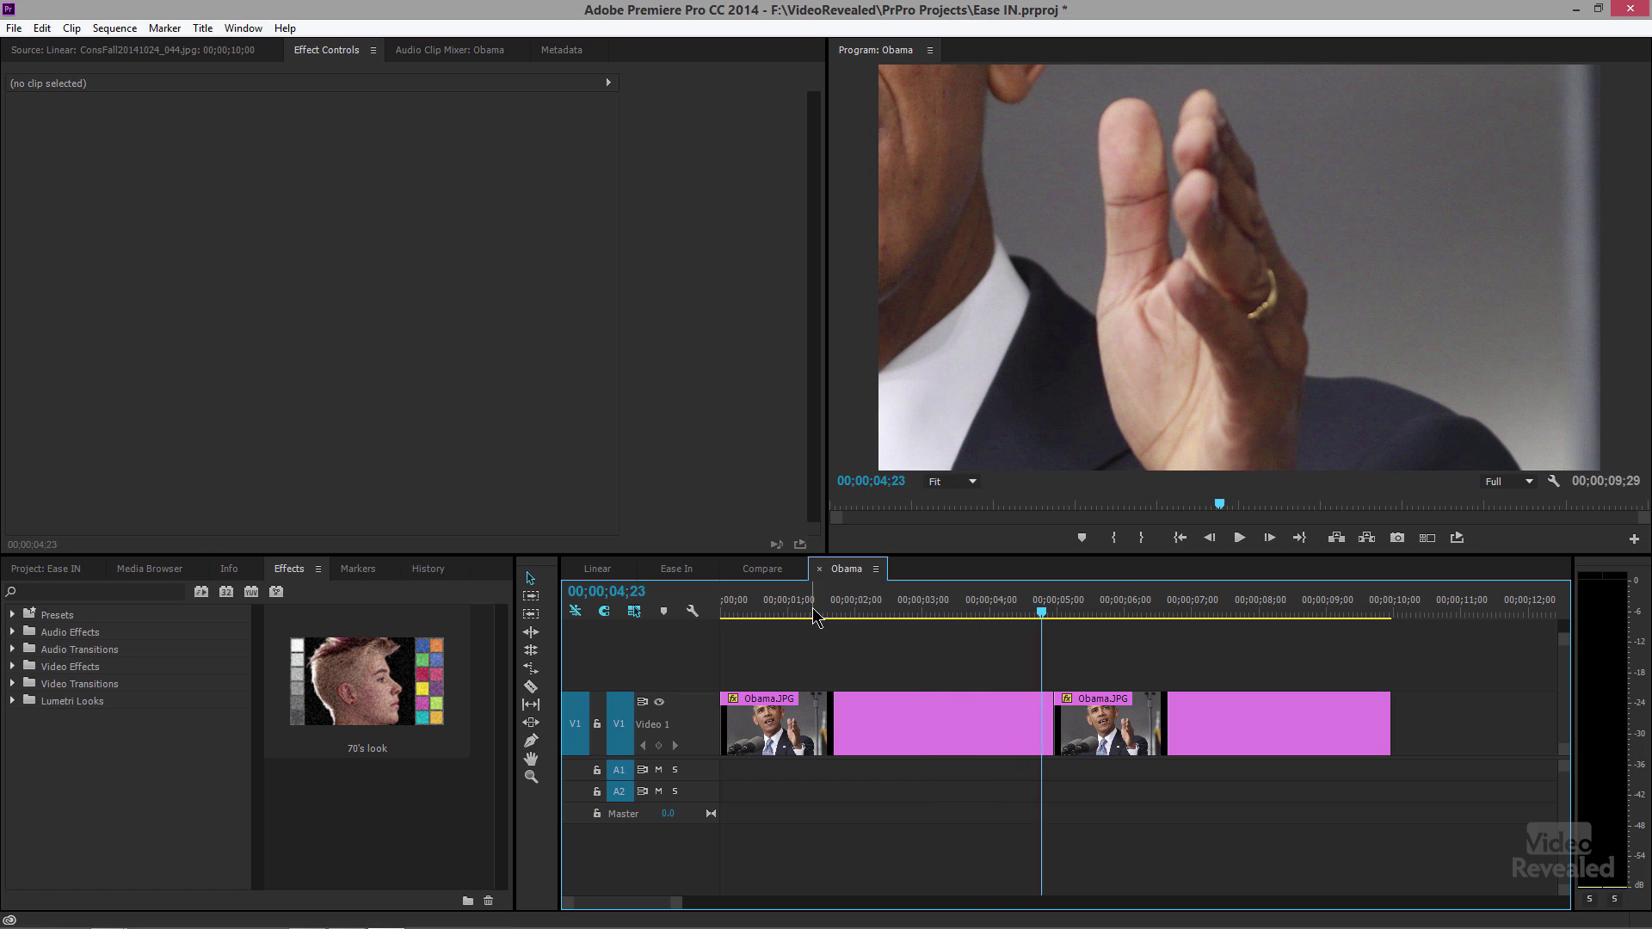
pyautogui.moveTo(815, 616); pyautogui.dragTo(670, 635)
pyautogui.press('space')
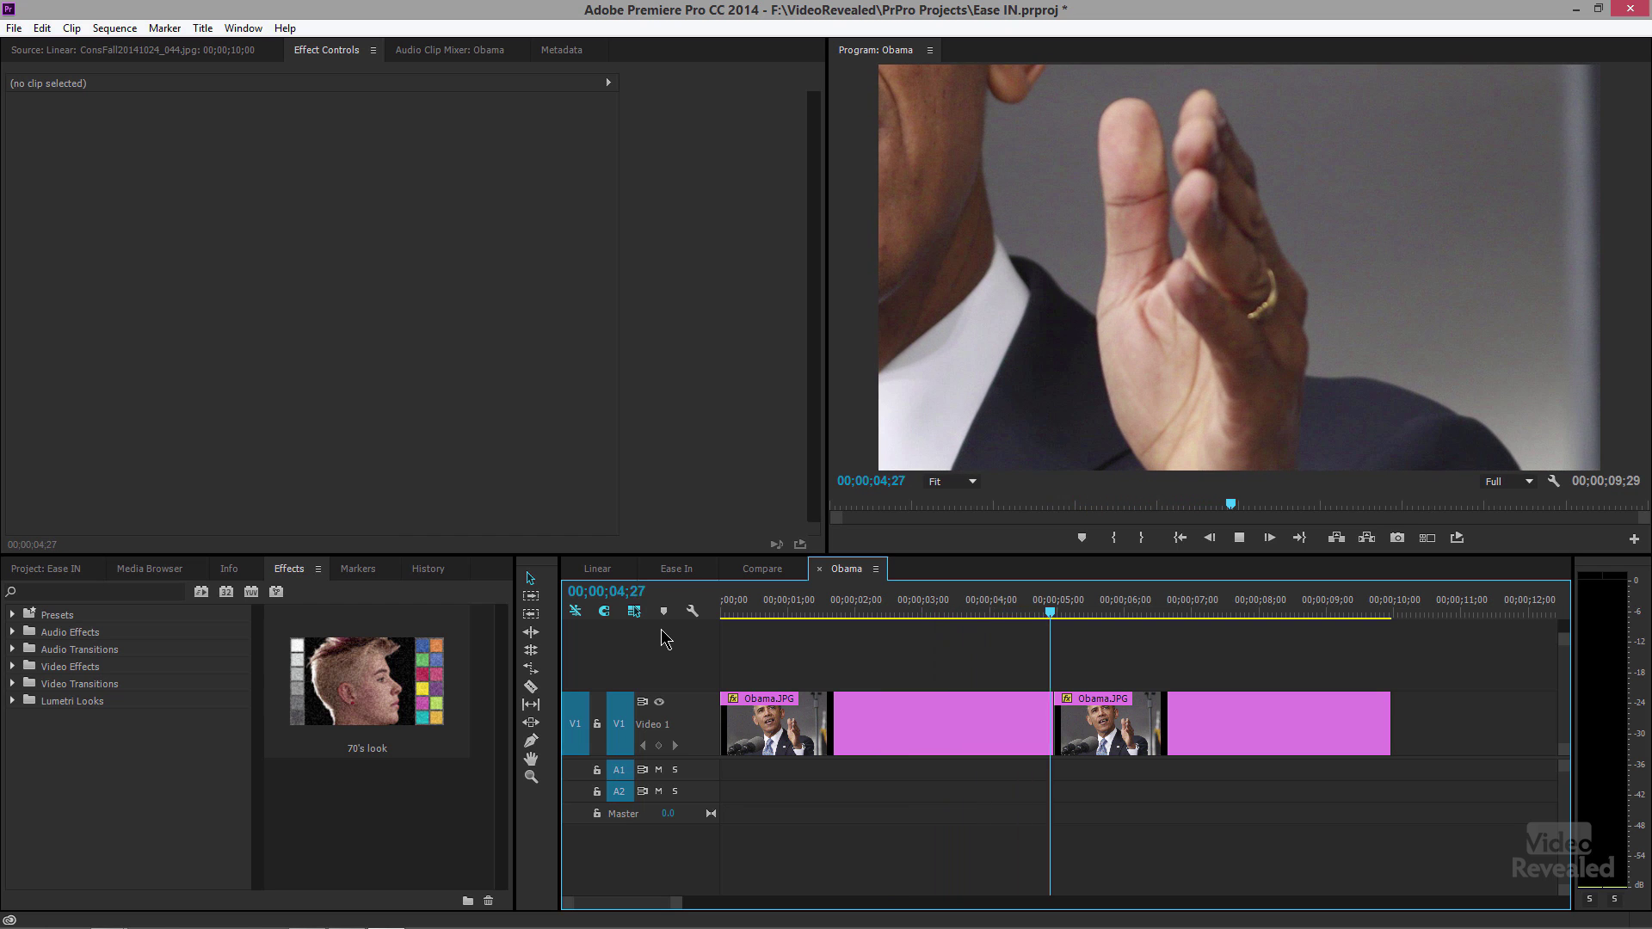
# - Set the second clip's final Position and Scale keyframes to Ease In, then review from 00;00;03;27
pyautogui.click(1135, 729)
pyautogui.click(1109, 614)
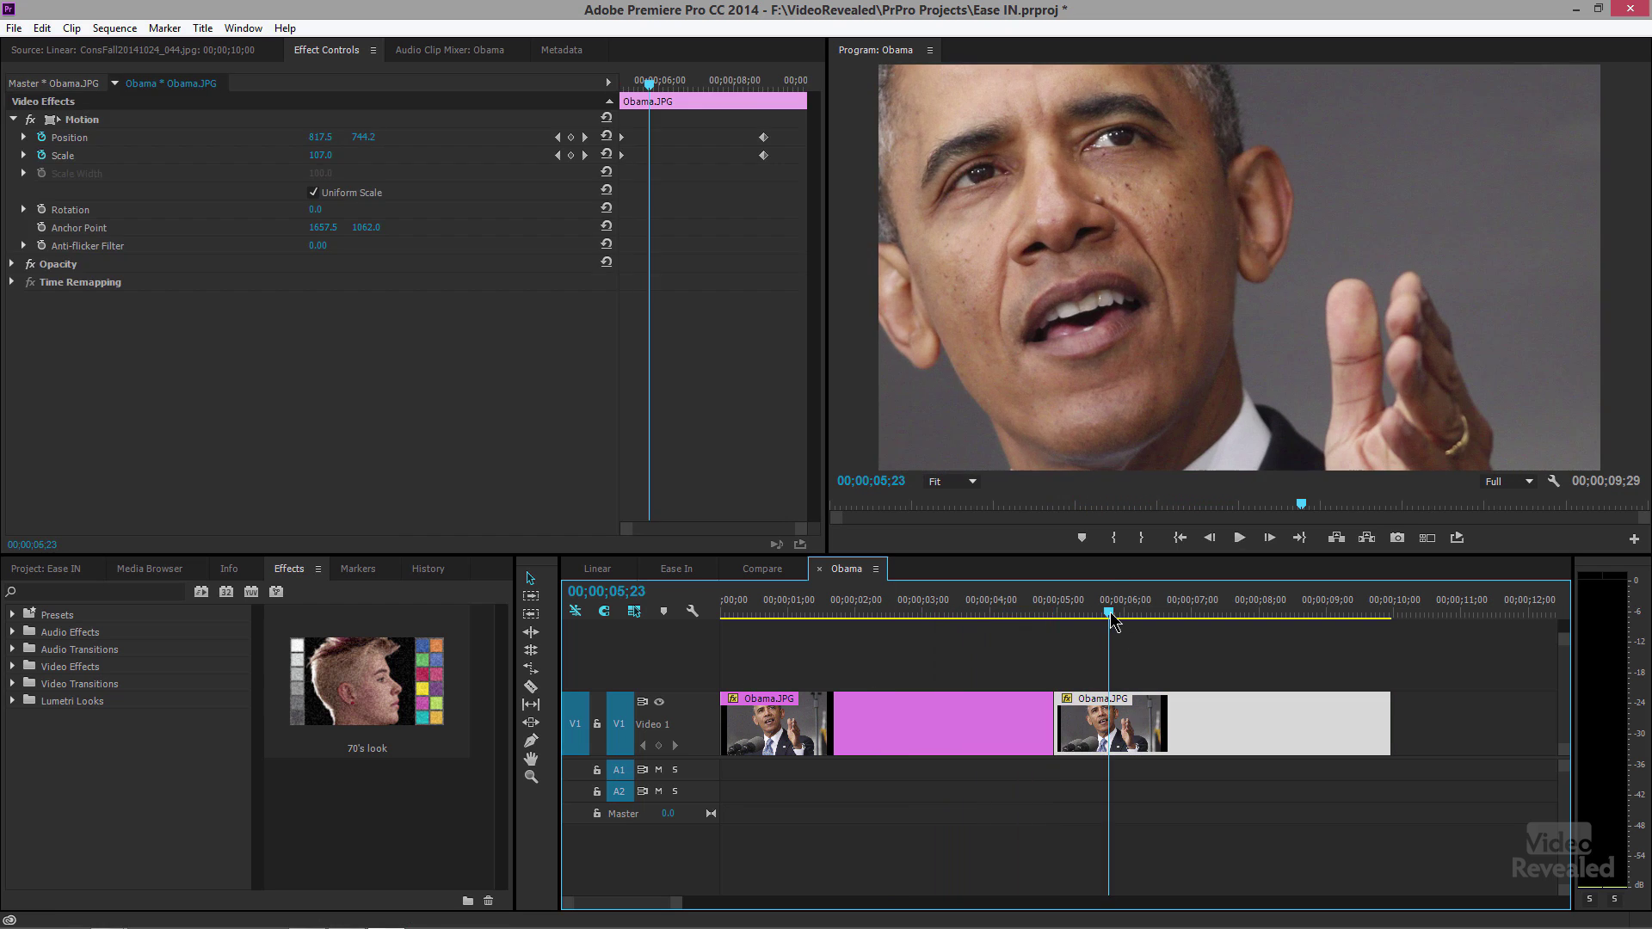
pyautogui.moveTo(728, 124); pyautogui.dragTo(783, 185)
pyautogui.rightClick(763, 156)
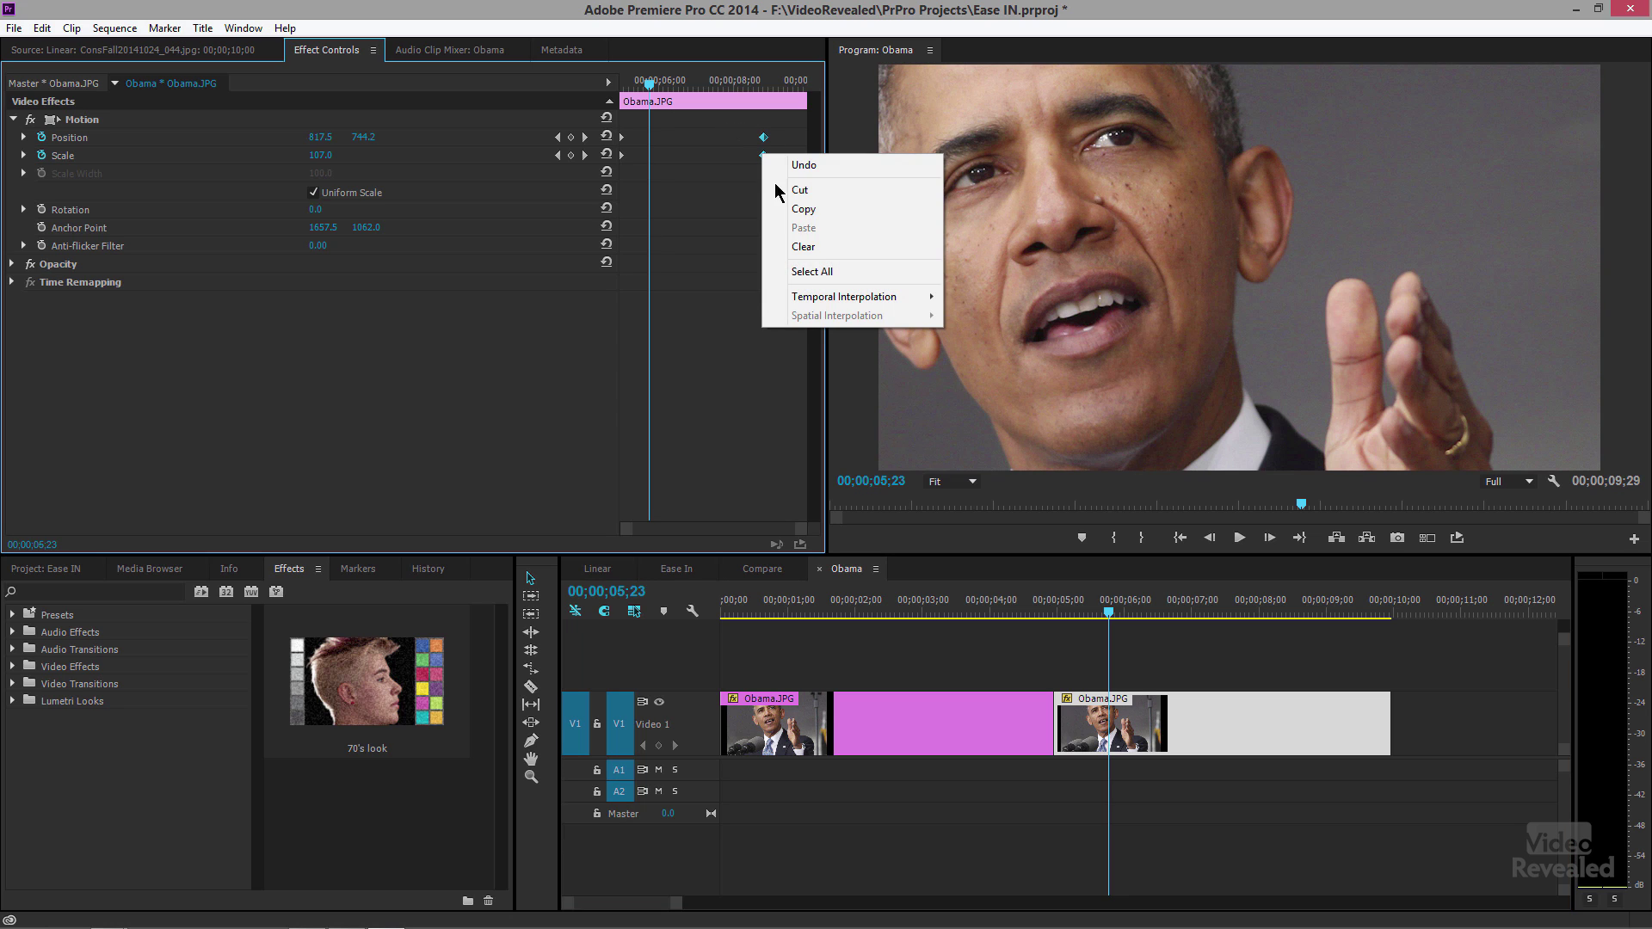
pyautogui.moveTo(846, 303)
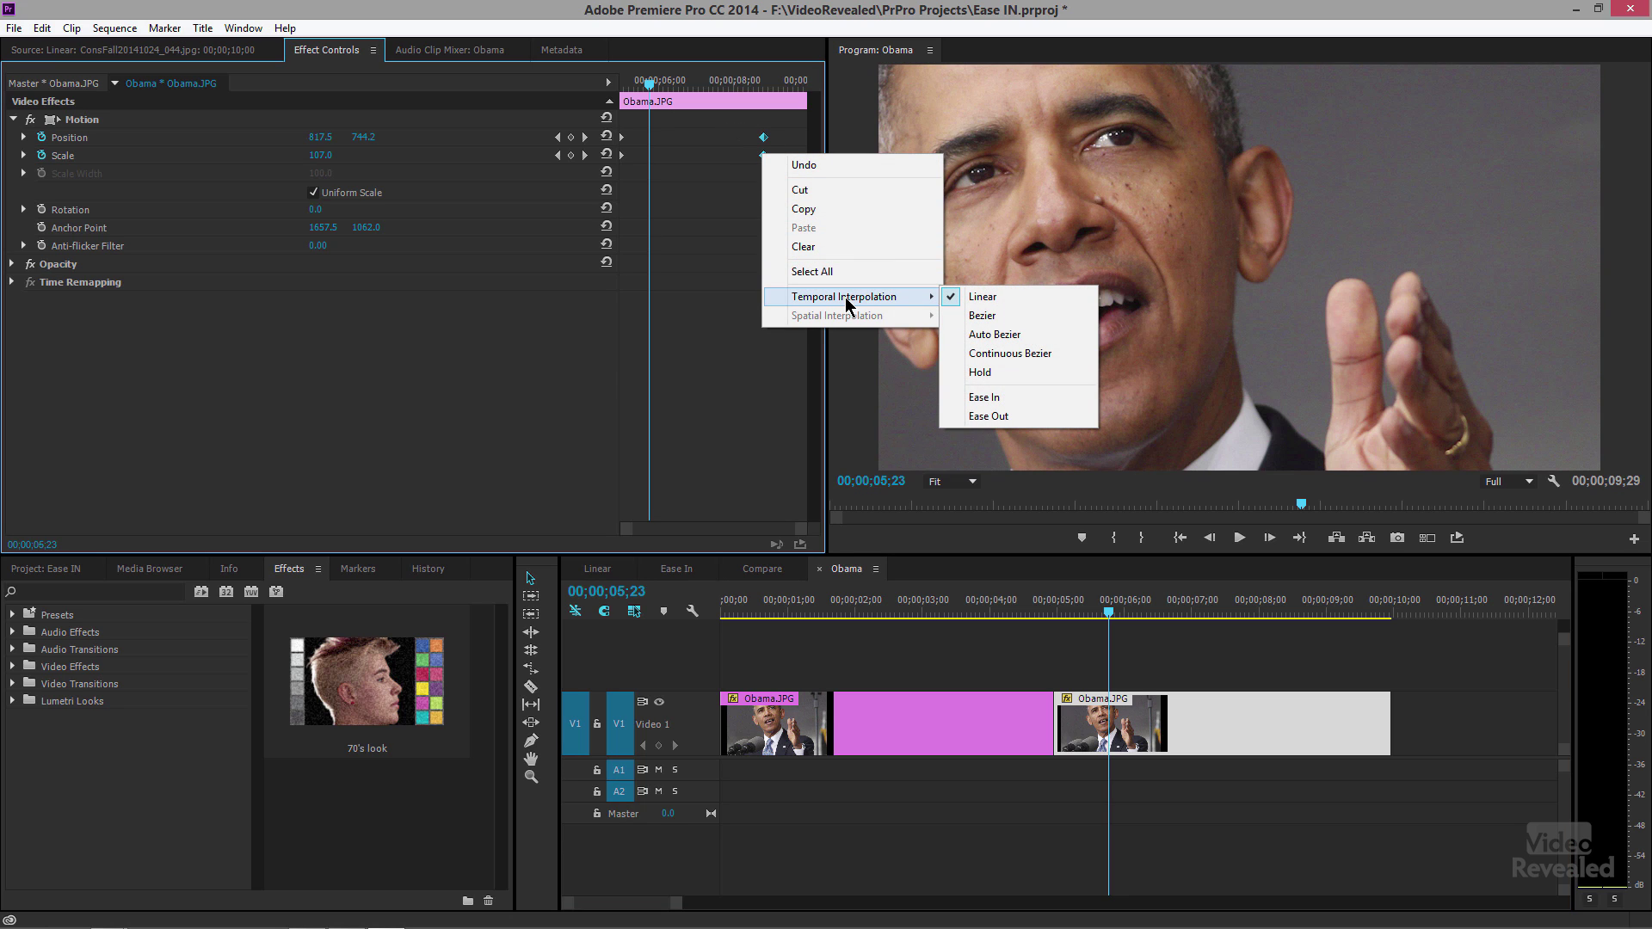
pyautogui.click(1034, 396)
pyautogui.moveTo(925, 604); pyautogui.dragTo(723, 609)
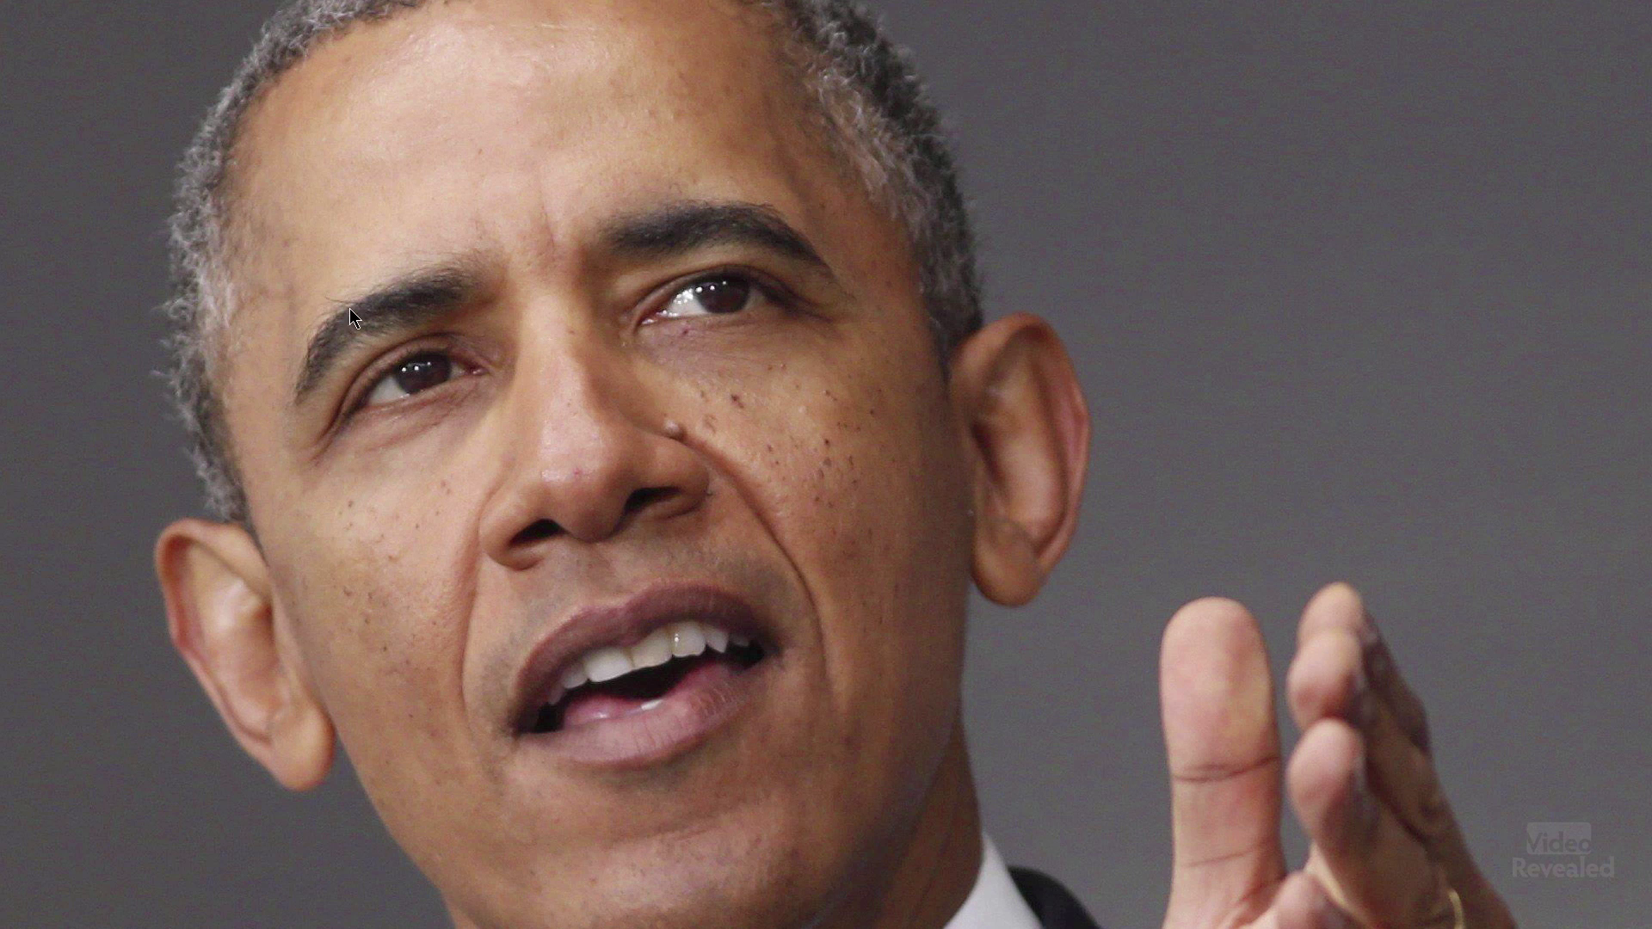
pyautogui.press('space')
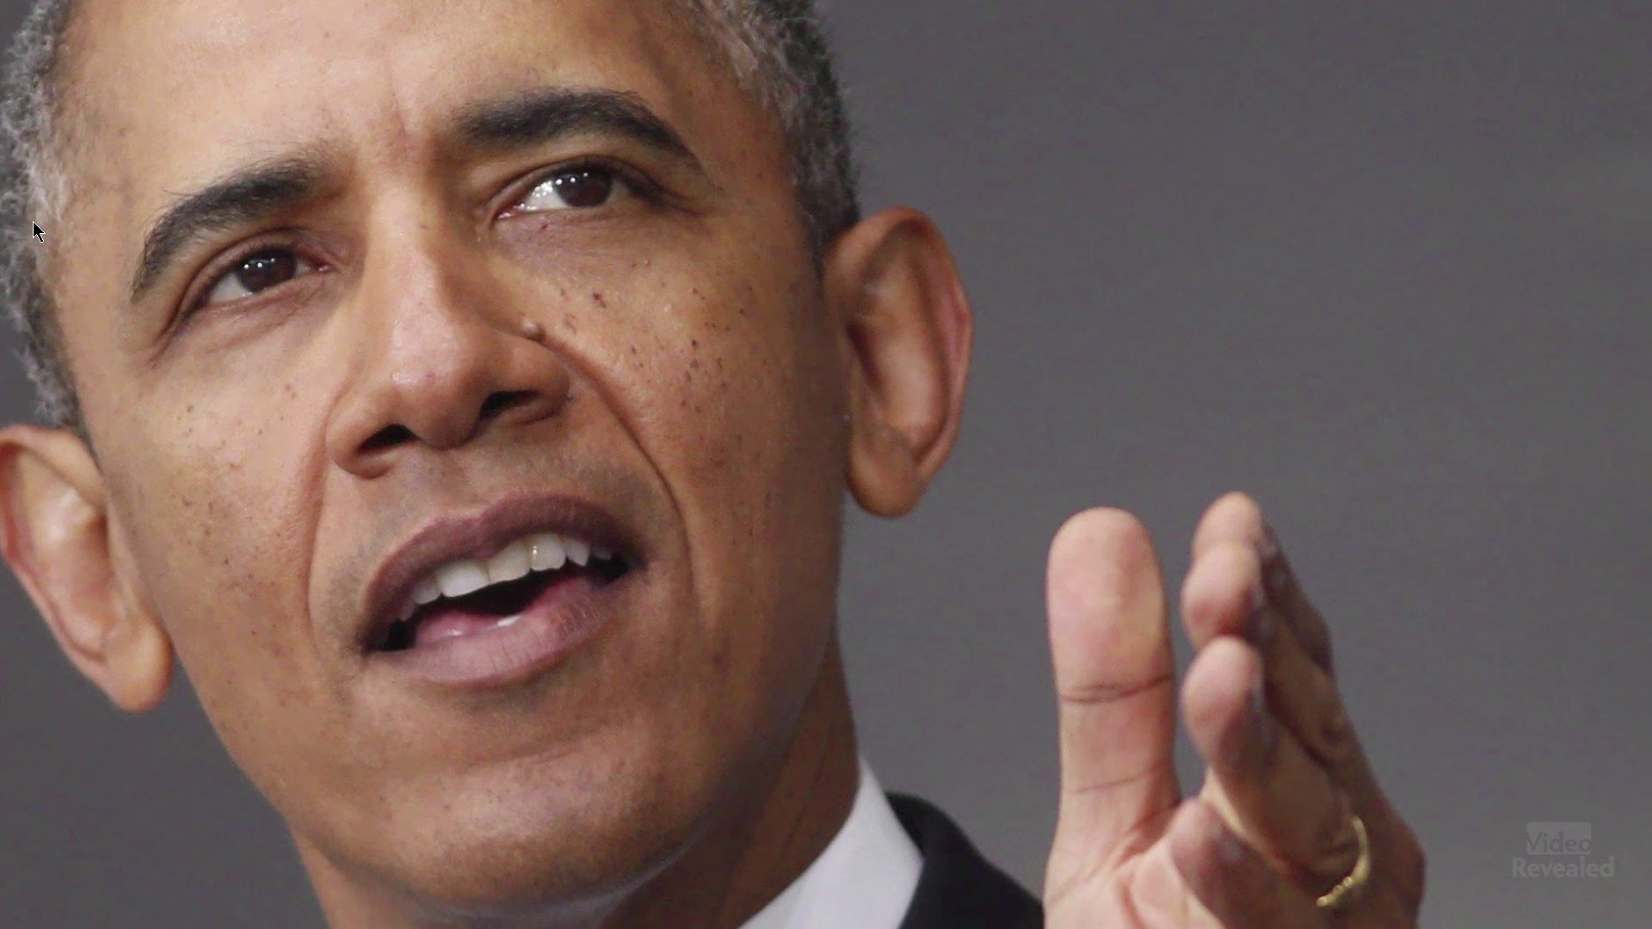